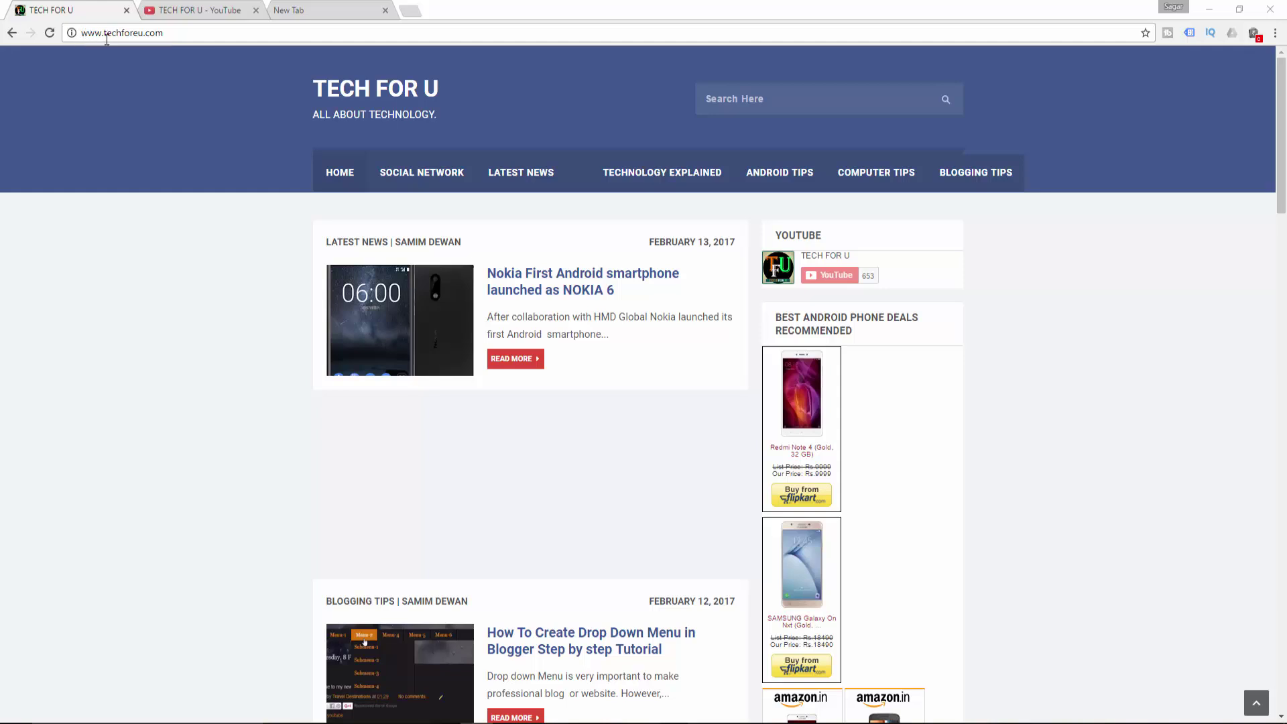
Reload the TECH FOR U channel page from the address bar.
drag(168, 32, 75, 35)
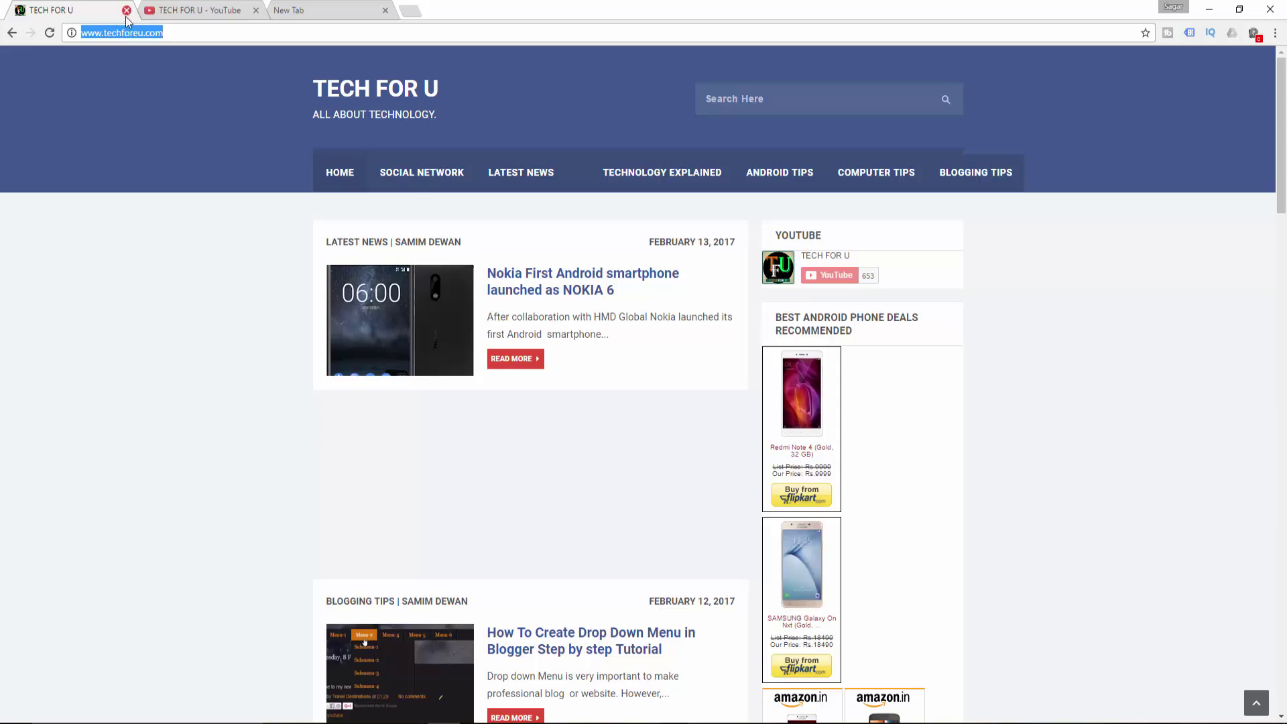
click(99, 67)
click(121, 37)
key(Return)
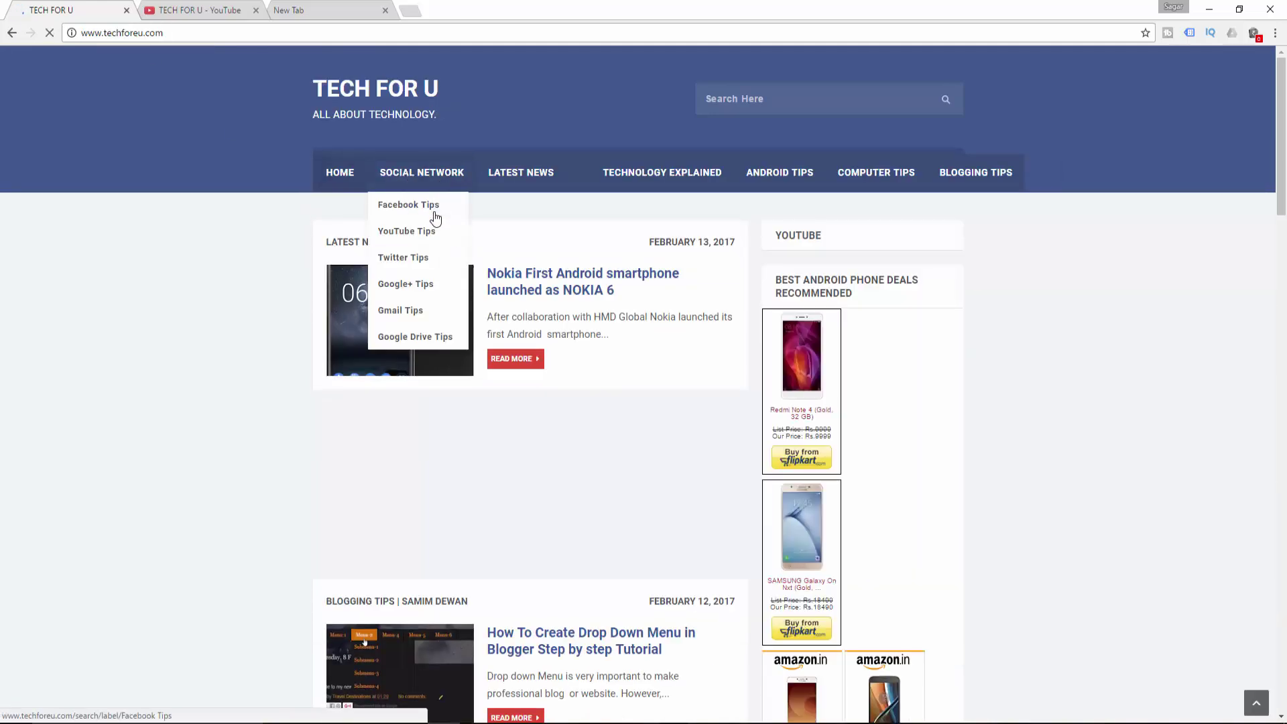
Scroll down the saved-passwords video page and subscribe to TECH FOR U.
scroll(610, 473, down, 2)
drag(1284, 157, 1280, 642)
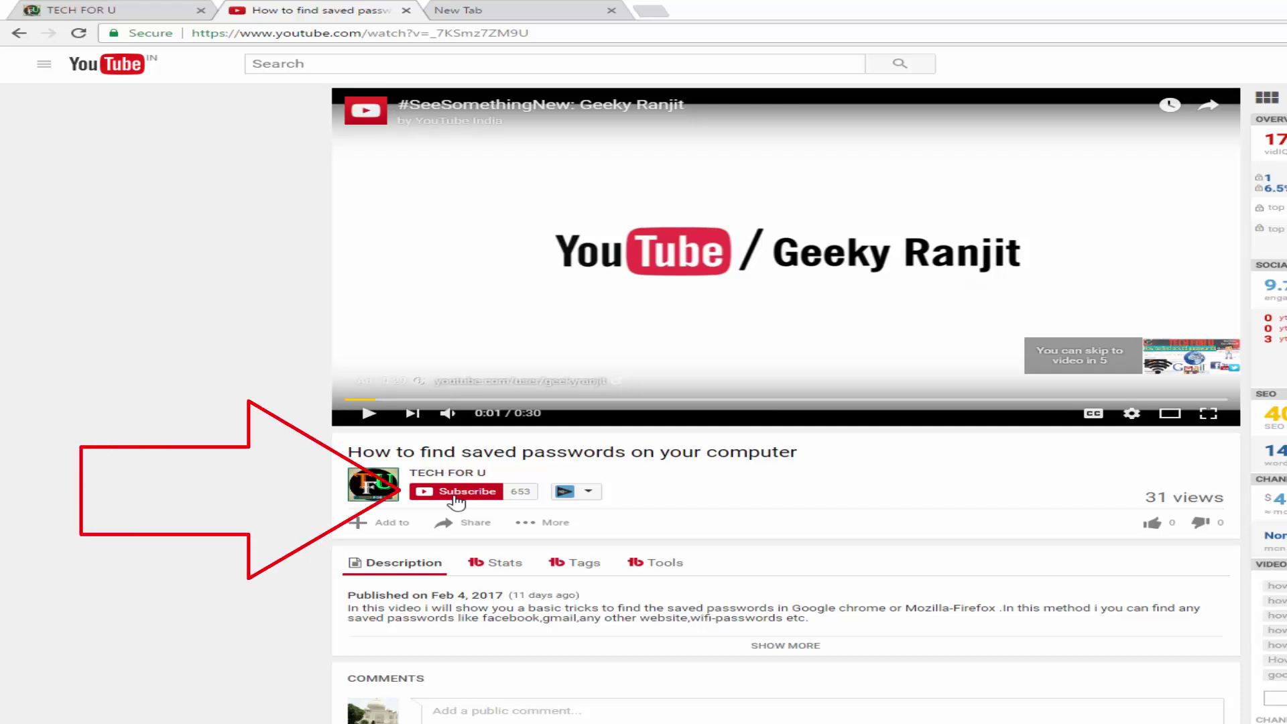
click(456, 496)
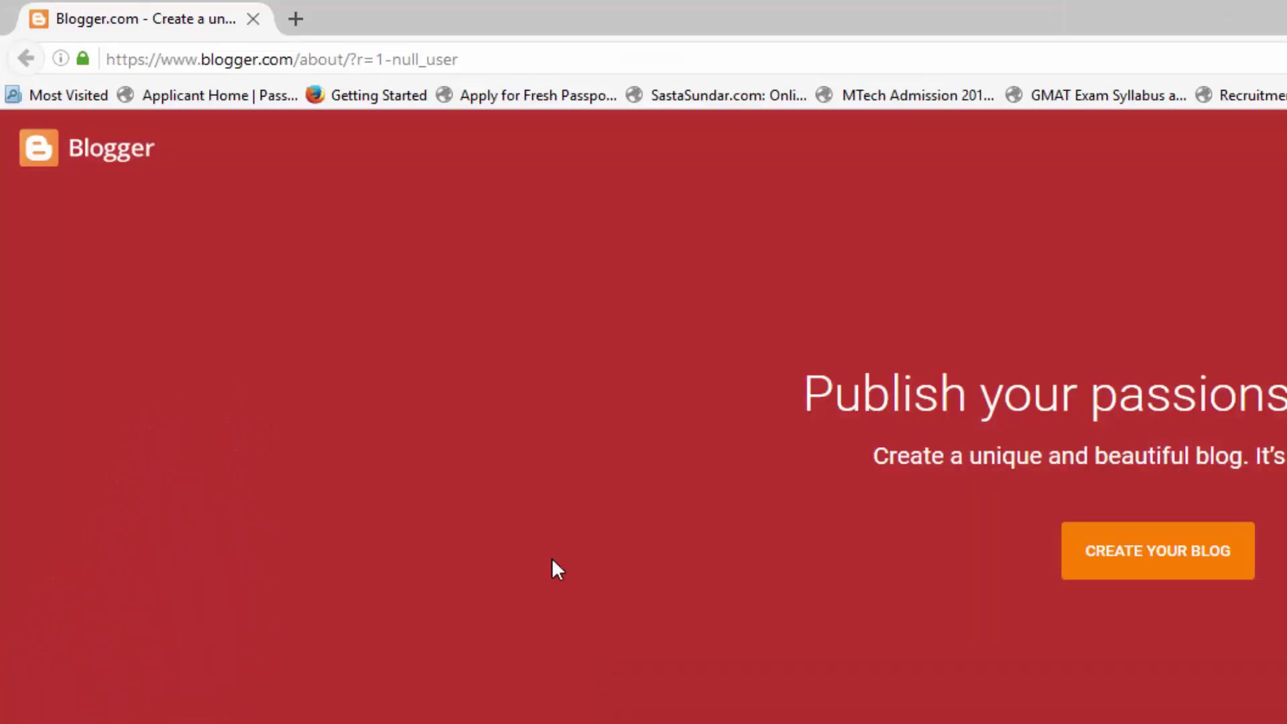
Start a new blog on blogger.com and continue through the Google sign-in.
click(120, 58)
drag(119, 57, 252, 60)
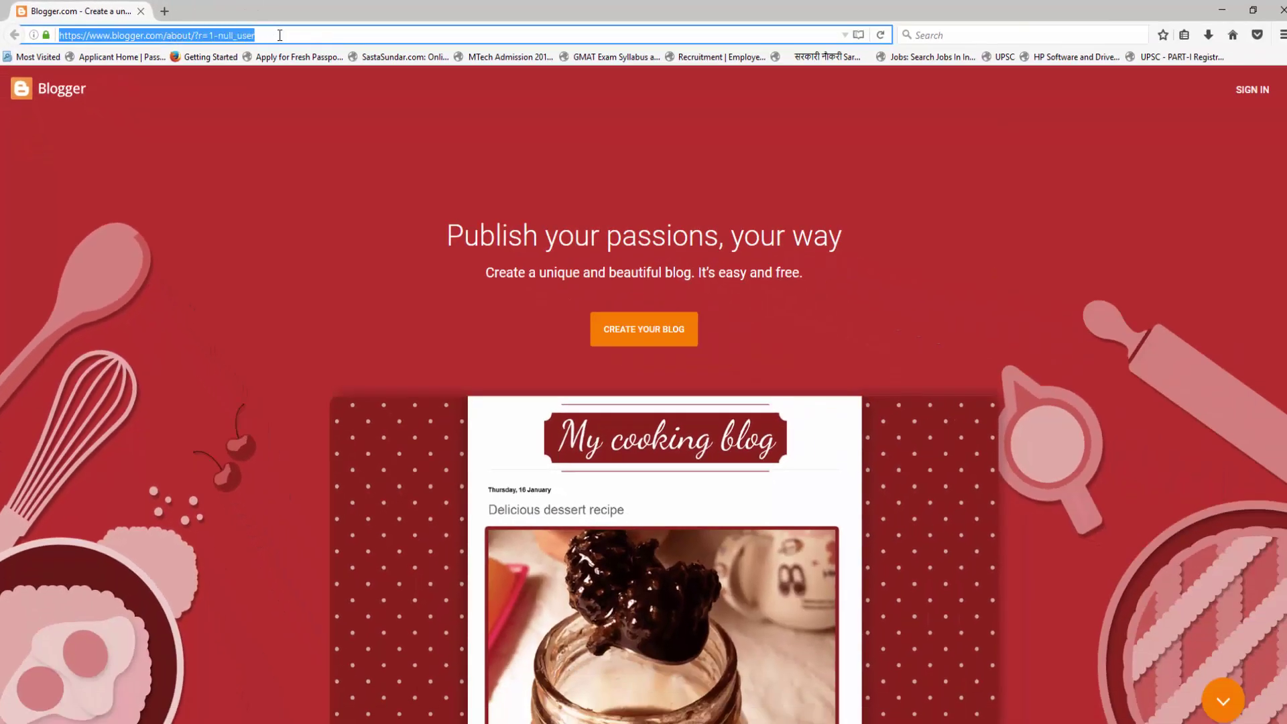
click(303, 239)
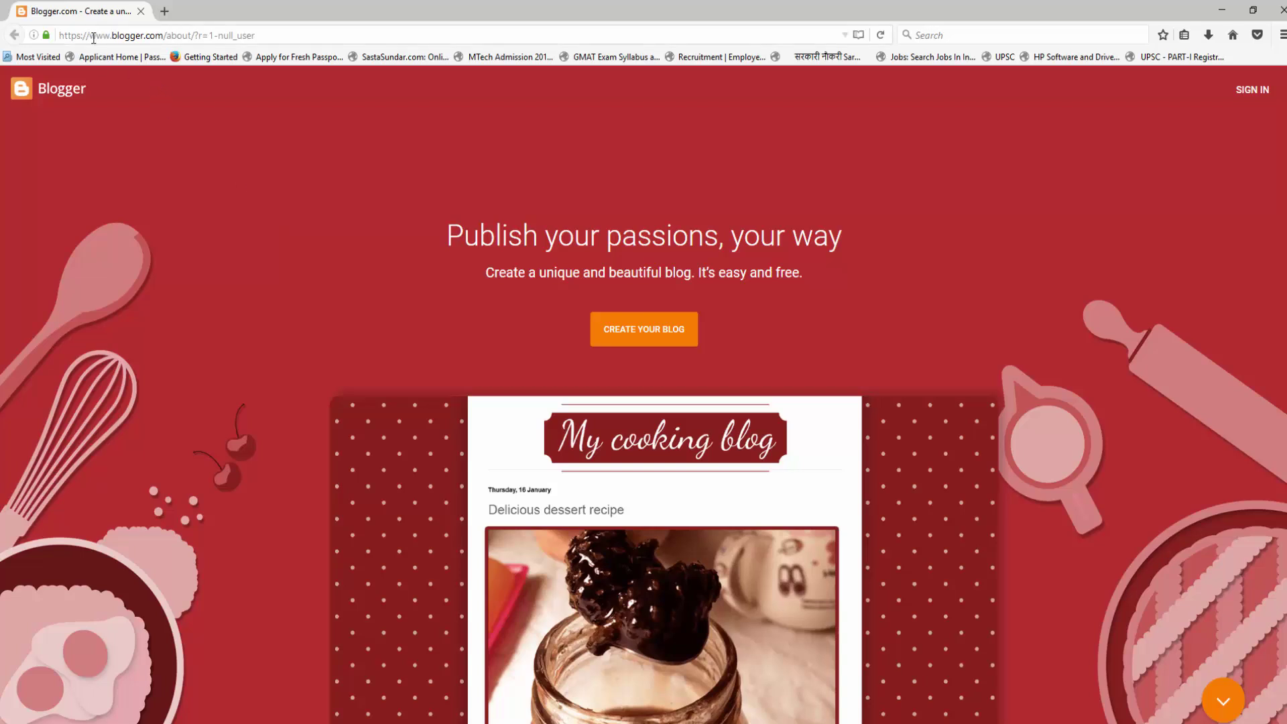
drag(89, 36, 165, 35)
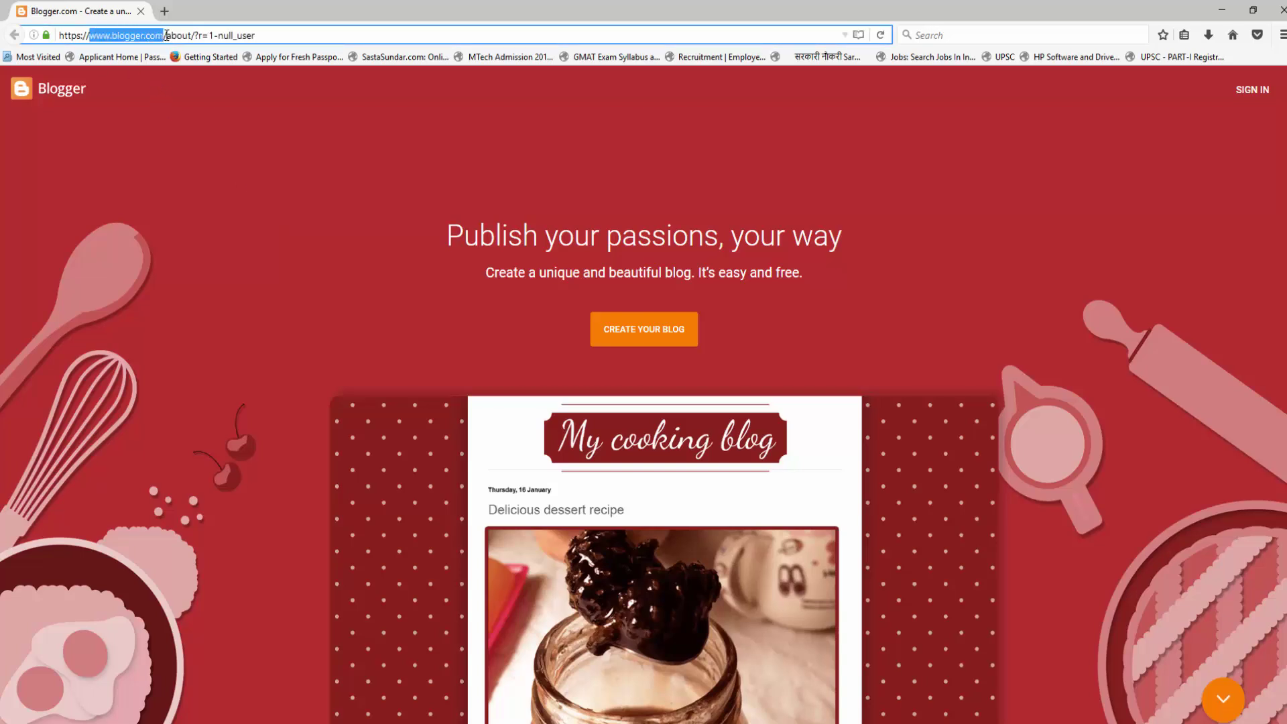
click(202, 159)
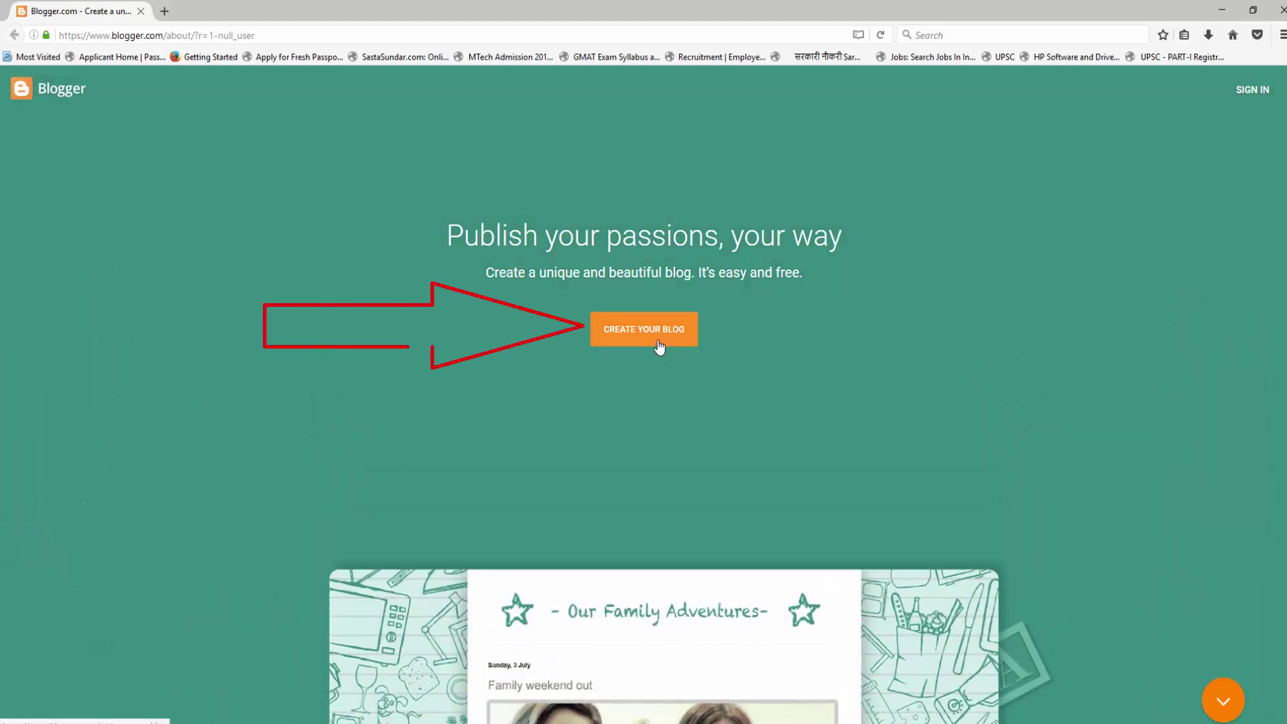
click(659, 345)
click(665, 428)
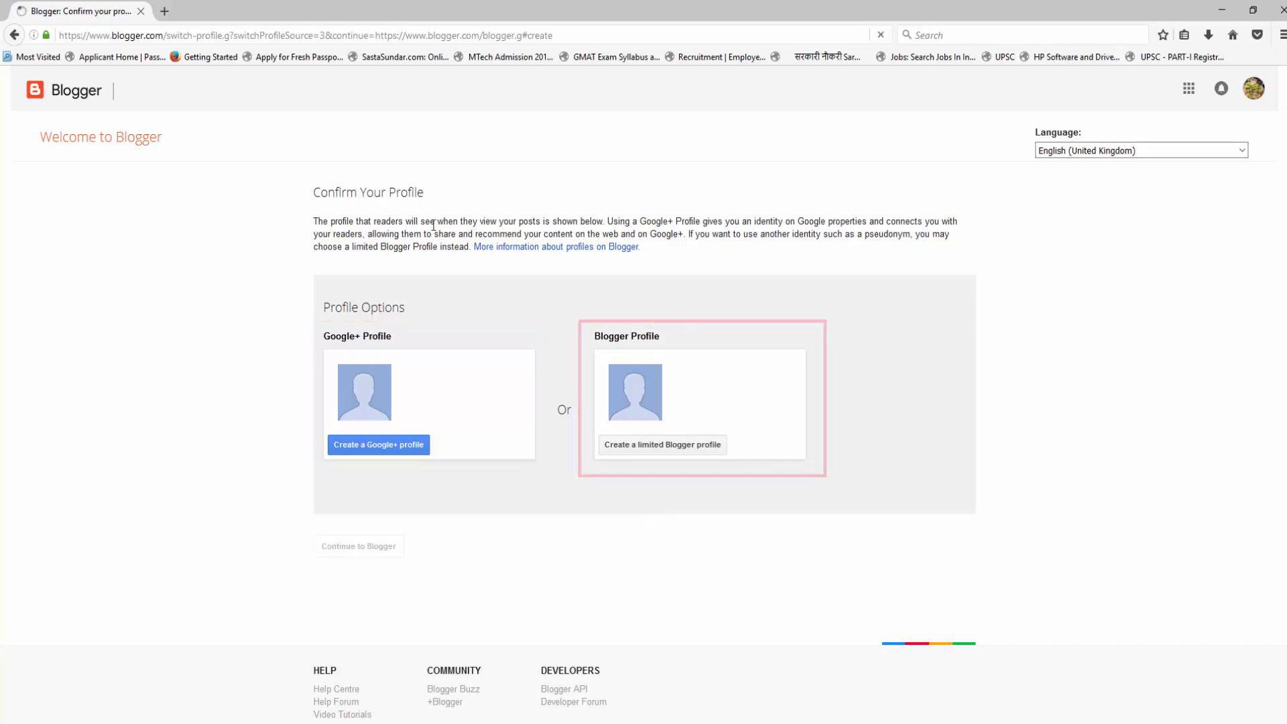
Create the 'Travel Destinations' Google+ profile, skipping the avatar customisation.
click(420, 453)
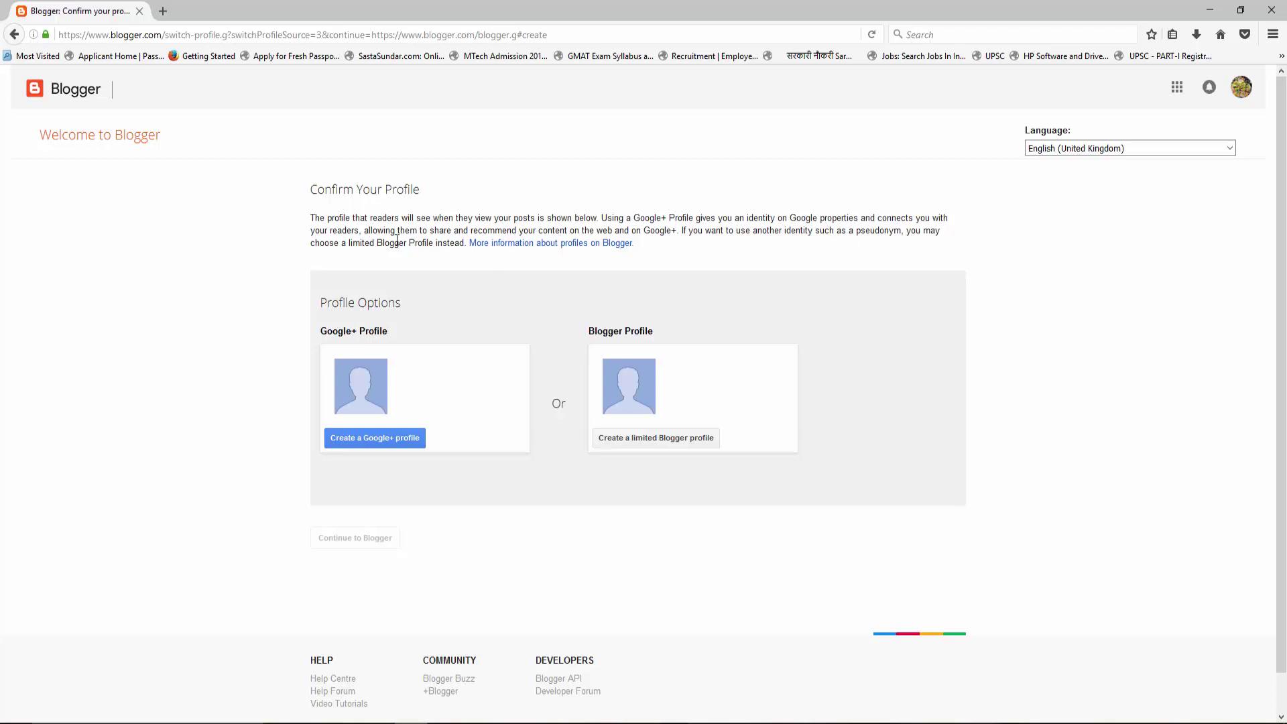
click(414, 446)
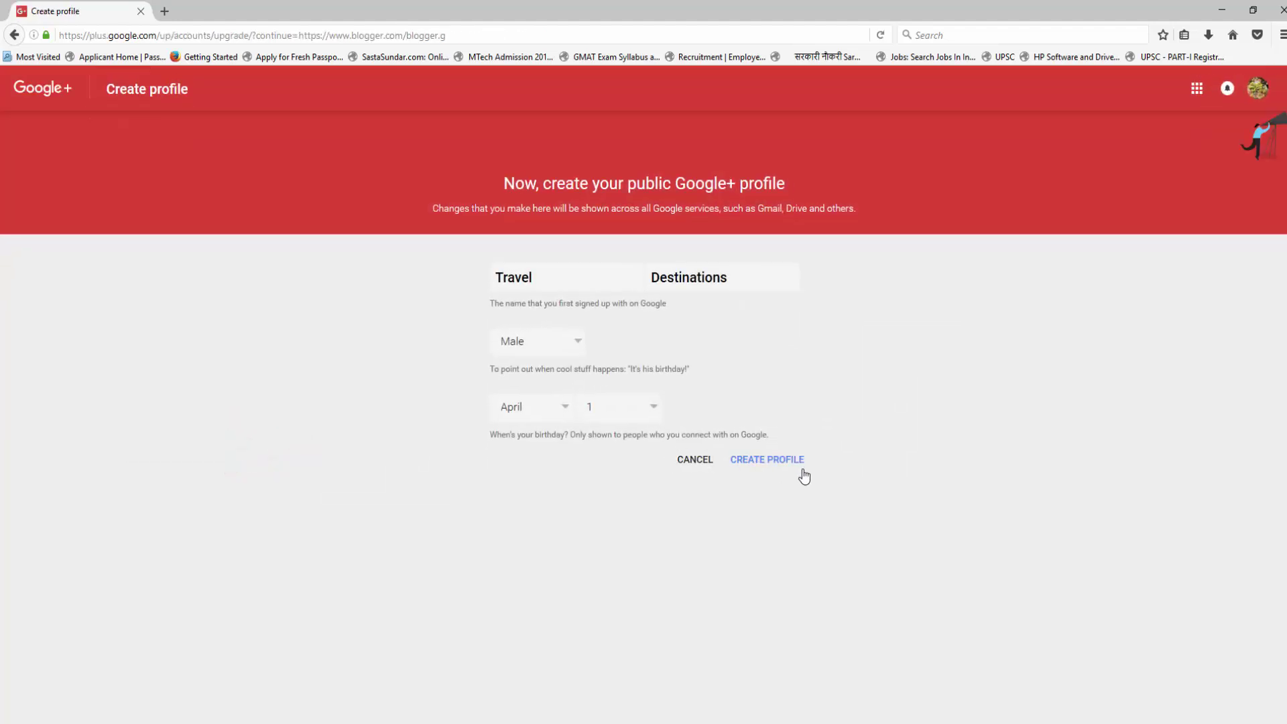
click(781, 460)
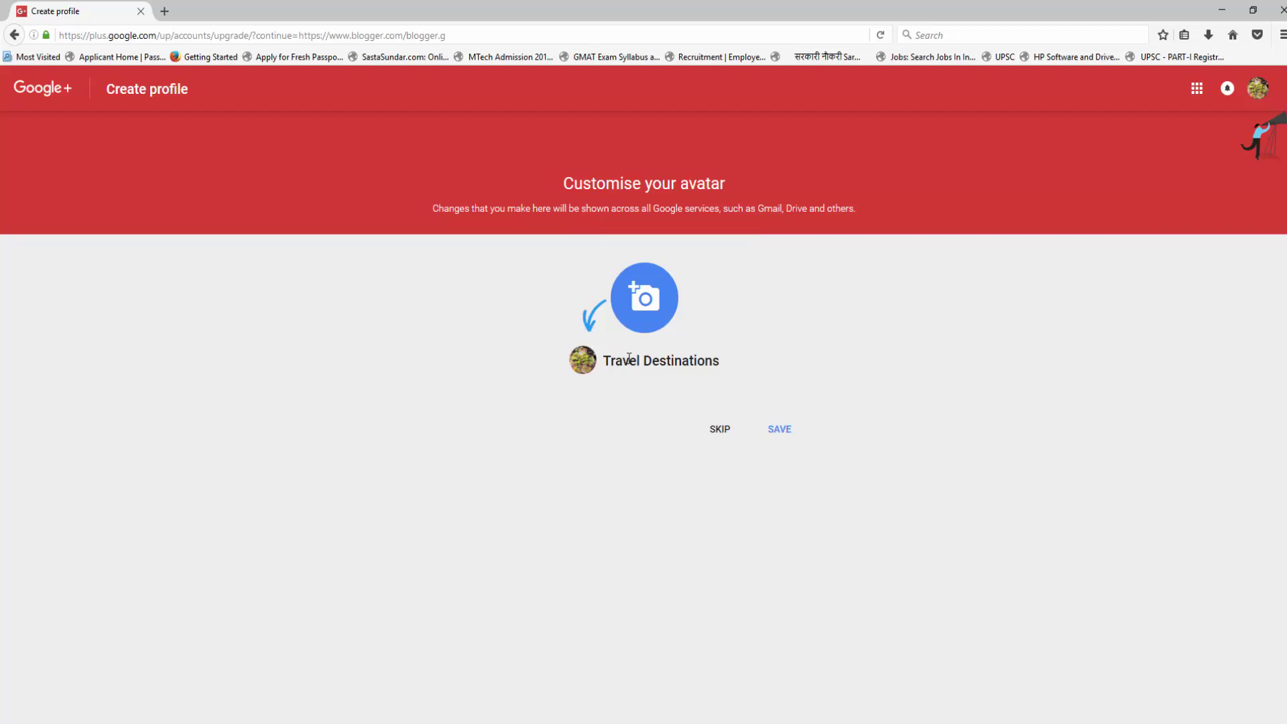
click(721, 428)
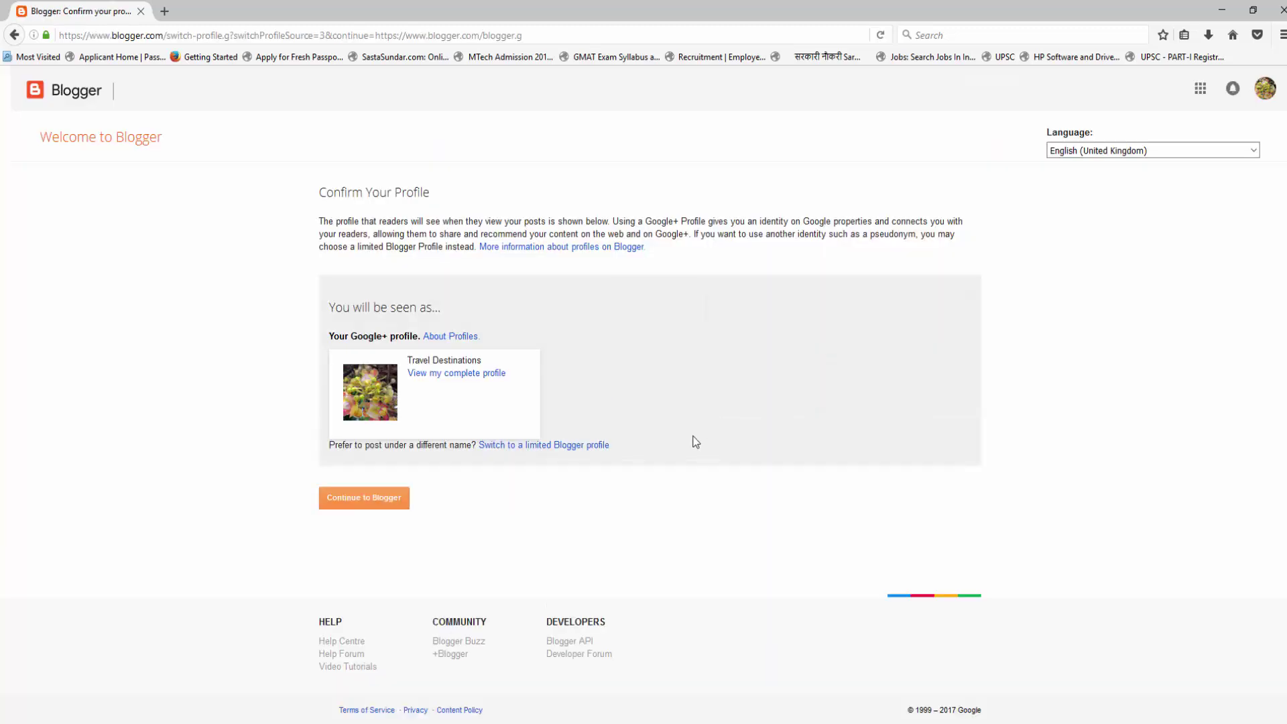
Continue into Blogger, dismiss the blogs-list tip, and bring up the Create a new blog form.
click(365, 499)
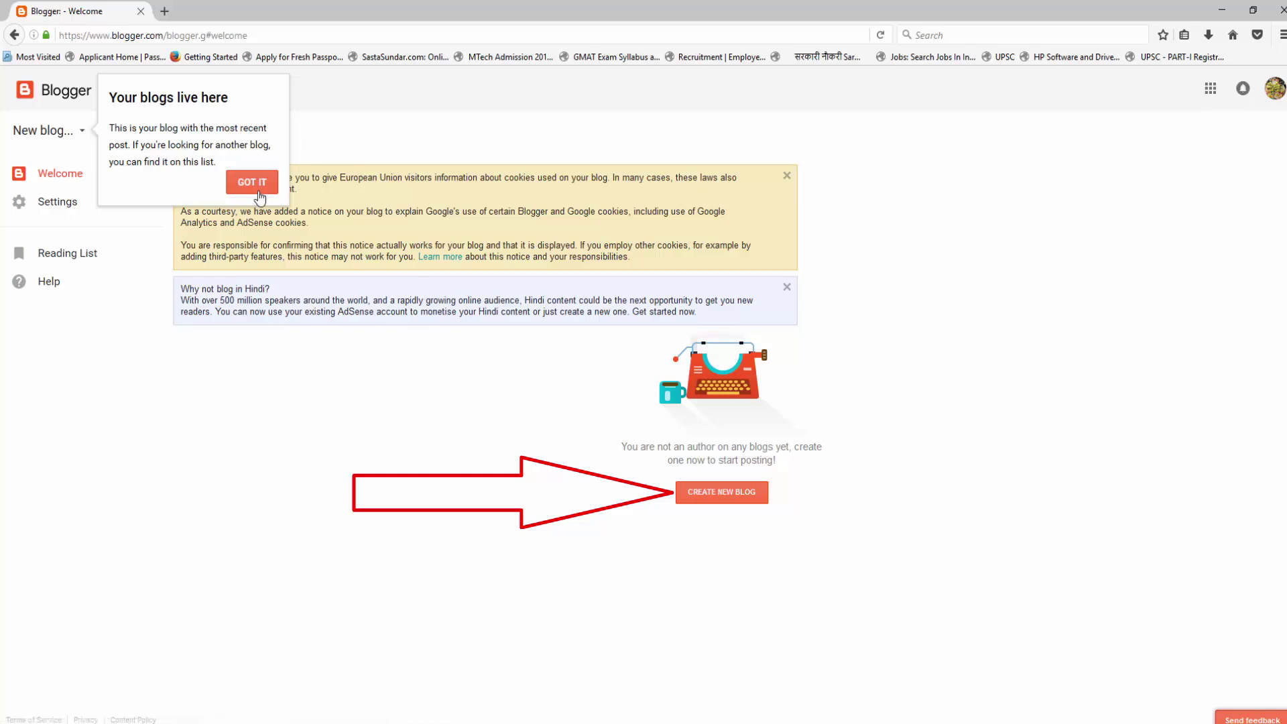
click(255, 187)
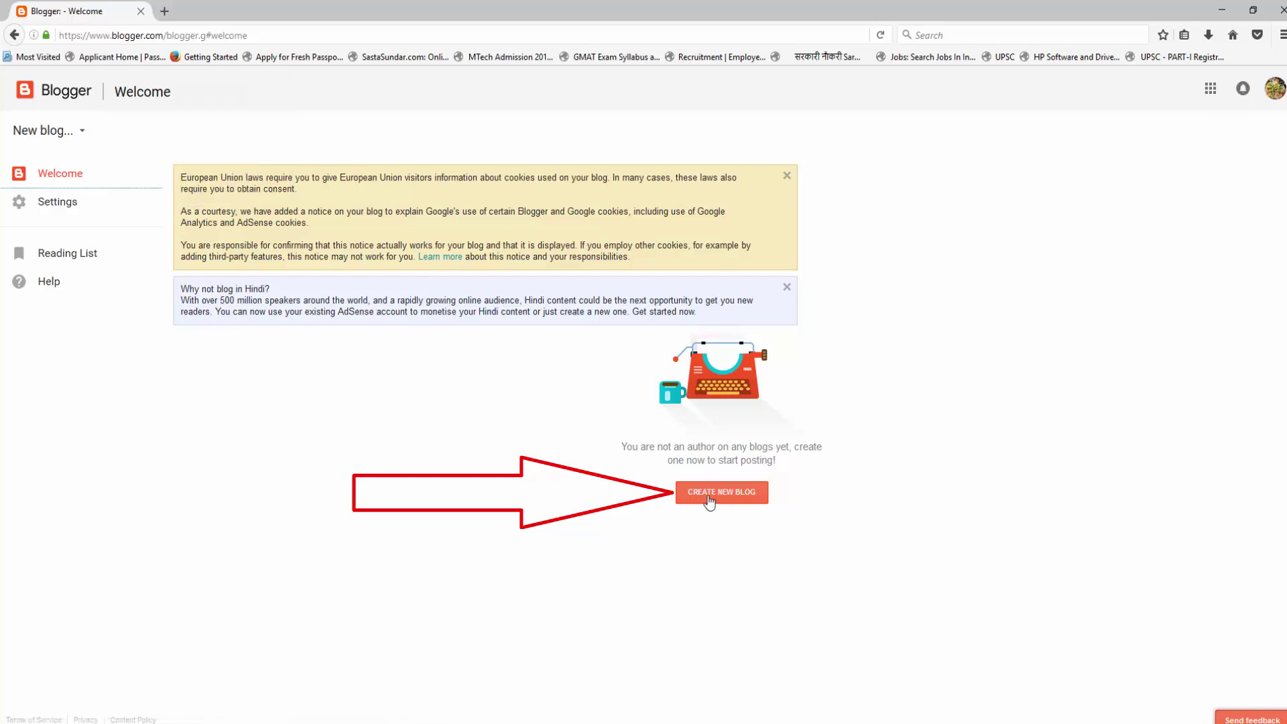
click(745, 501)
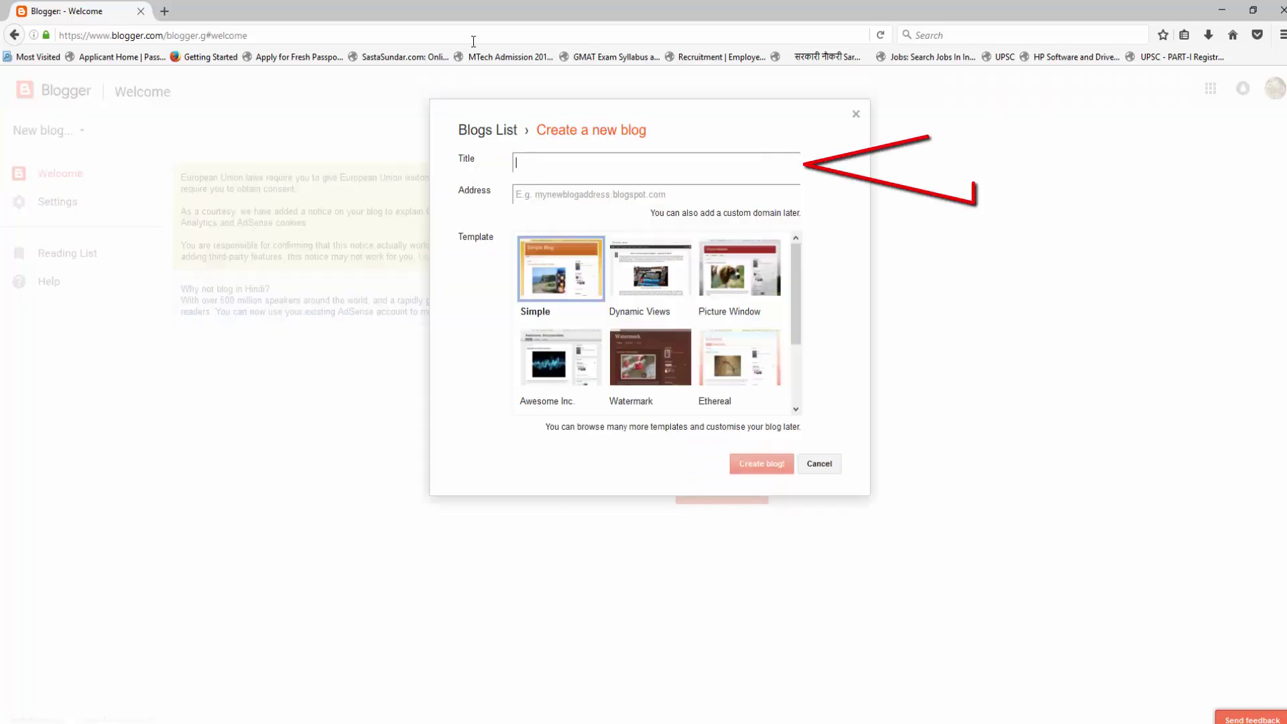
Enter title 'Travel Destination' and address traveldestination007, choose the Travel template, and create the blog.
text(Travel)
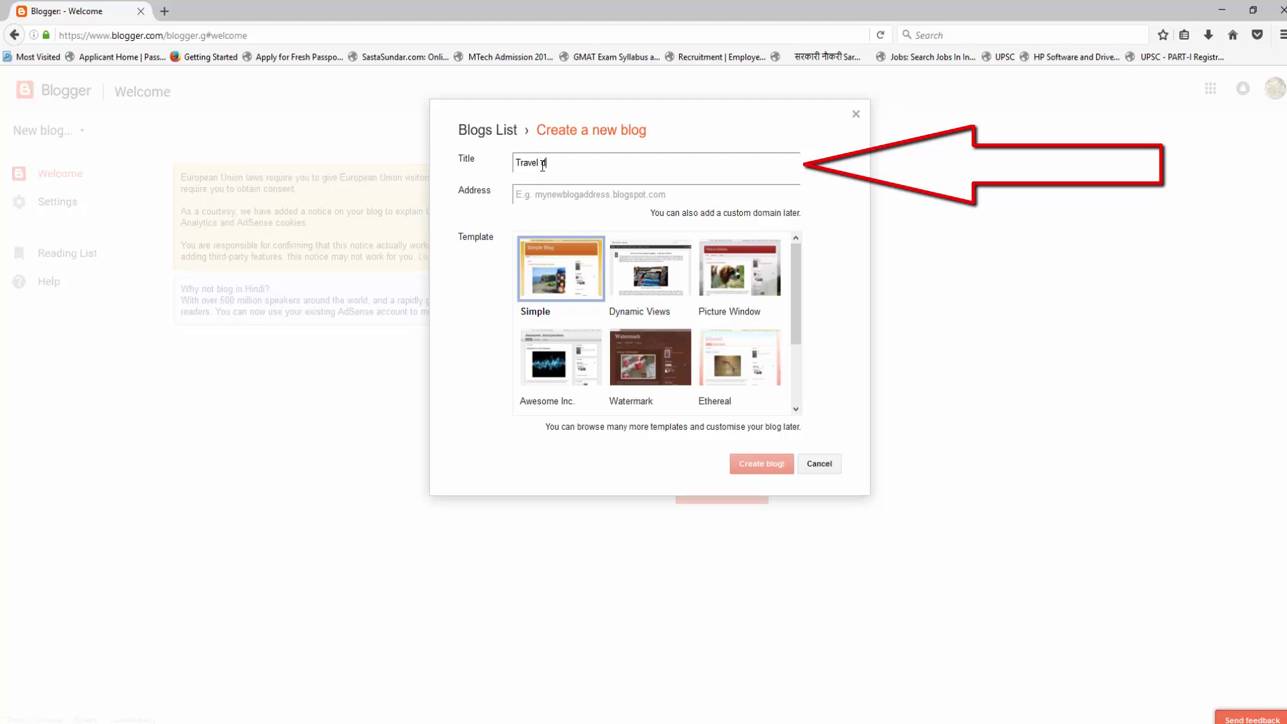
text(Destination)
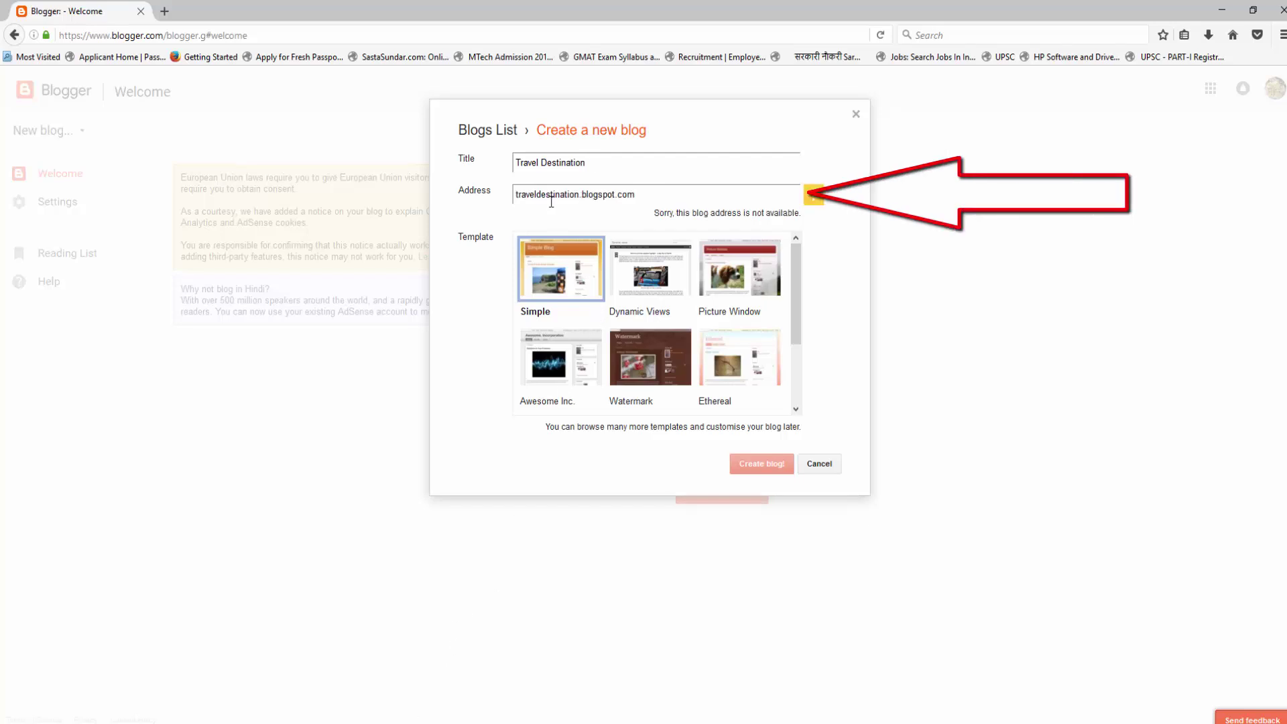
text(00)
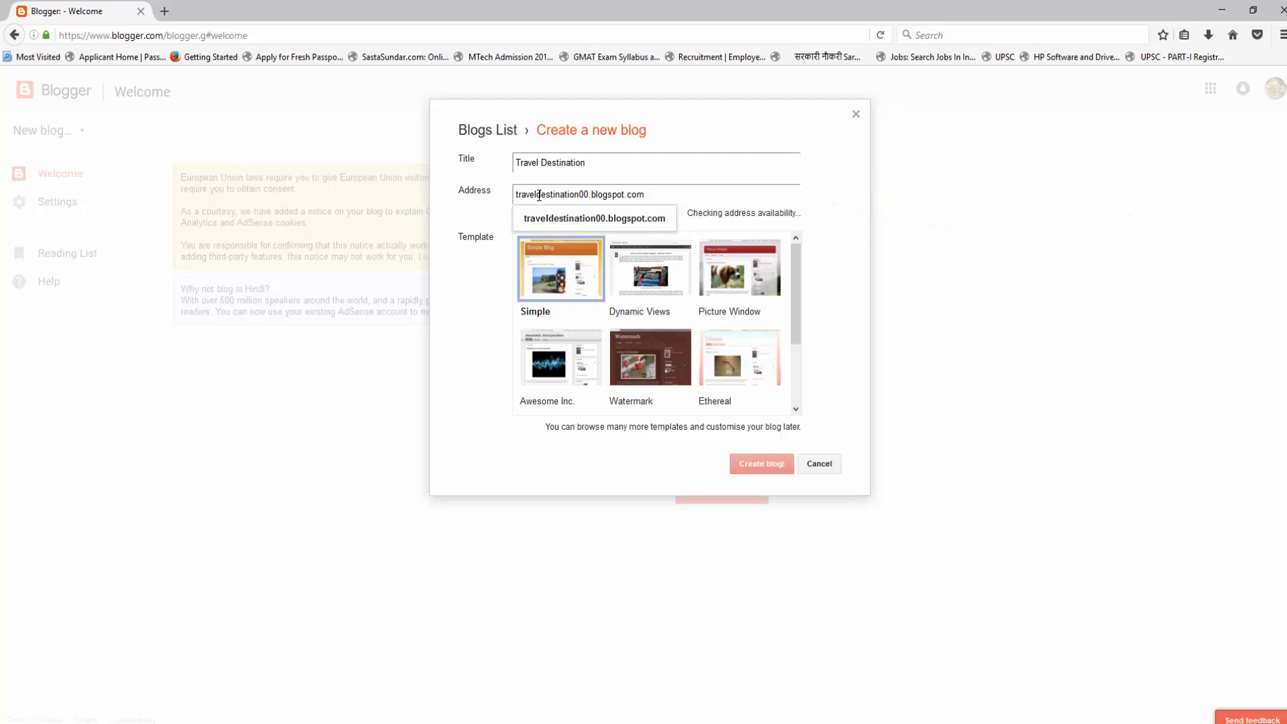
text(7)
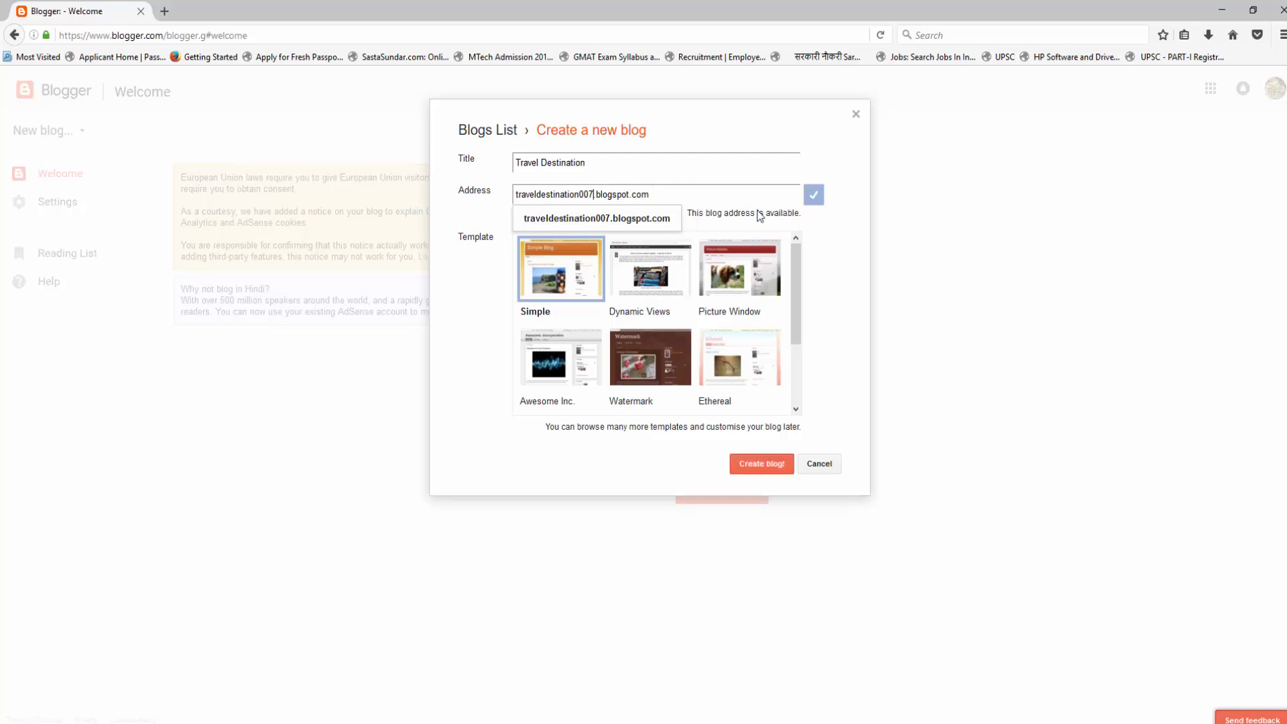
key(ctrl+a)
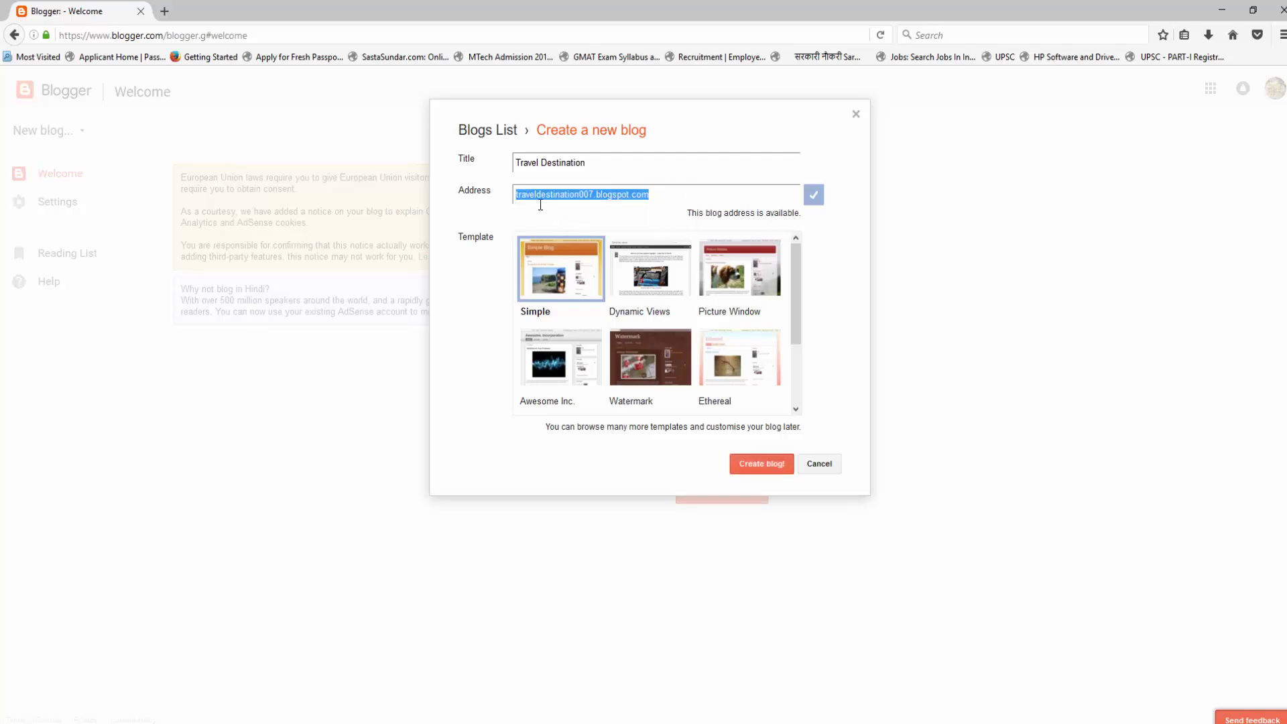
mouse_move(800, 264)
mouse_down()
mouse_move(799, 333)
mouse_move(801, 285)
mouse_move(436, 402)
mouse_up()
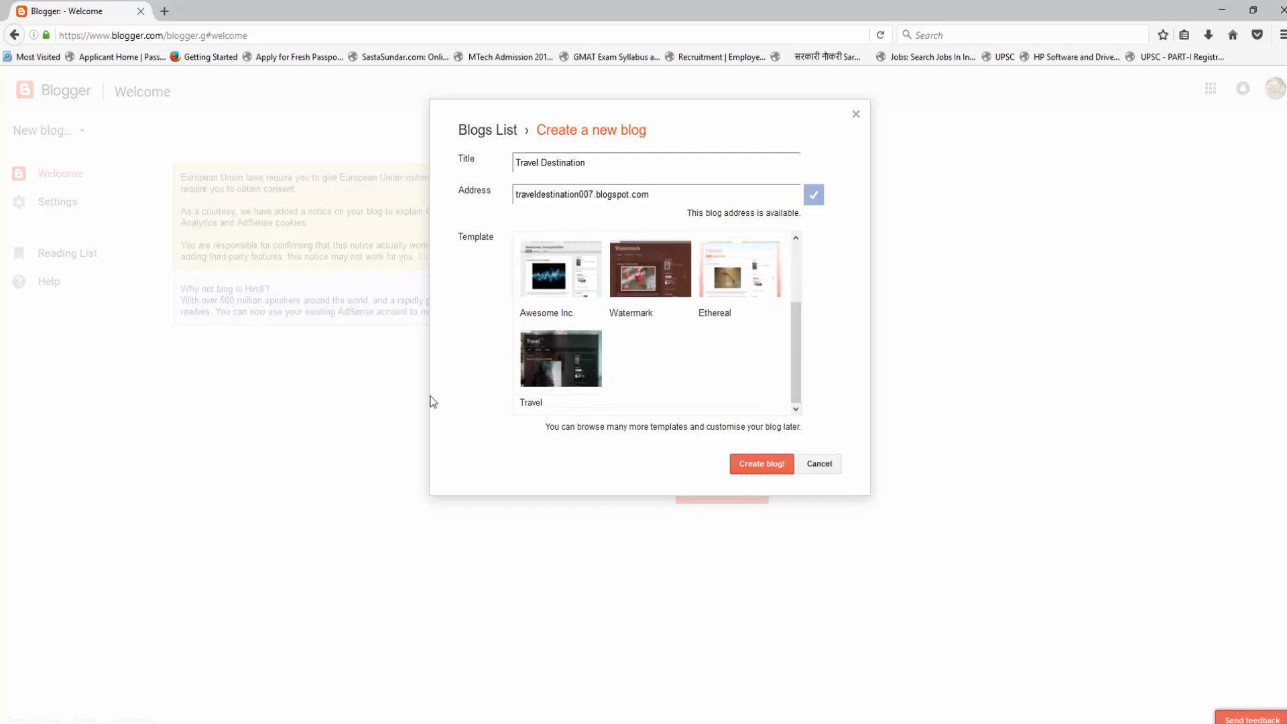
click(553, 371)
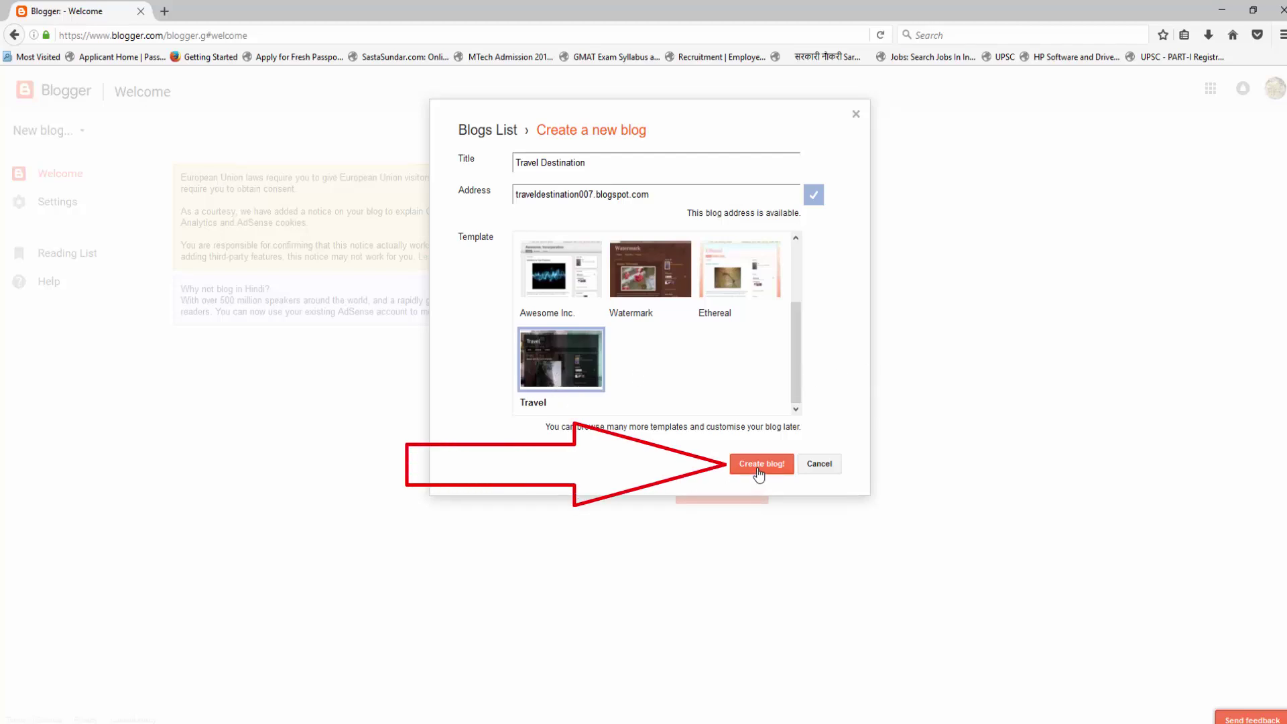
click(758, 464)
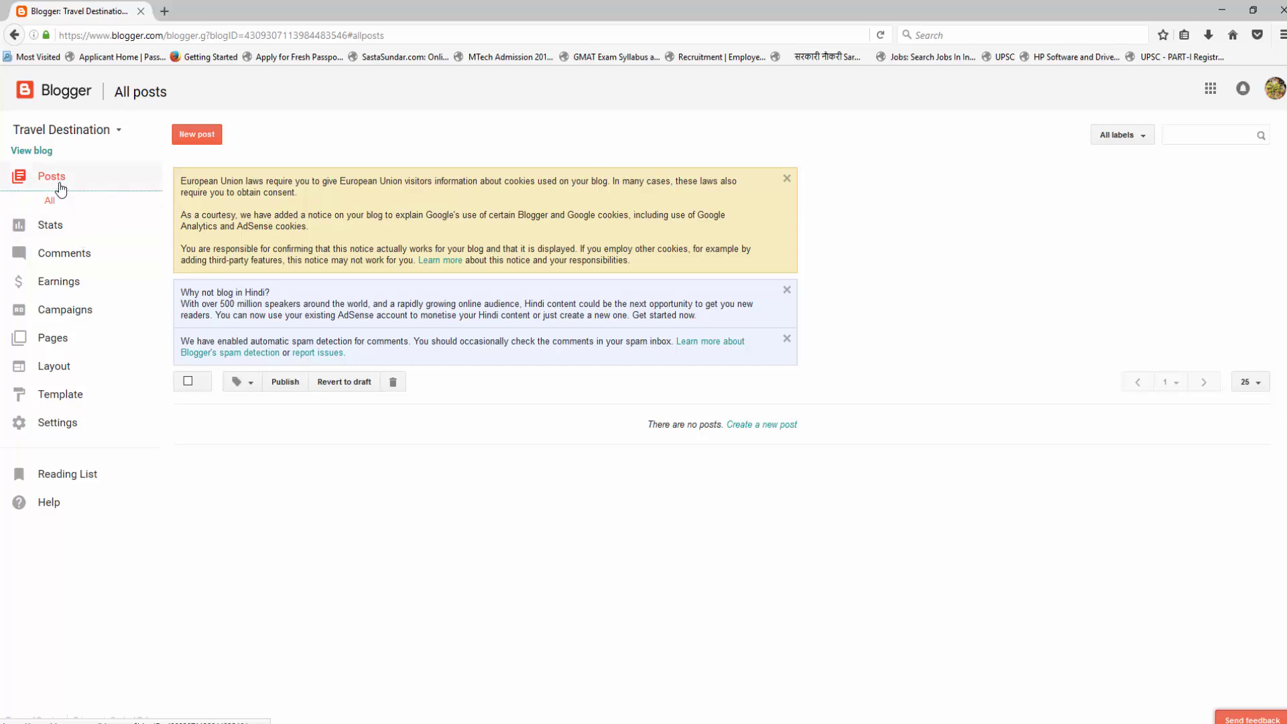
Write a new post titled 'travel' with body 'welcome to my new blog', then select the title.
click(196, 134)
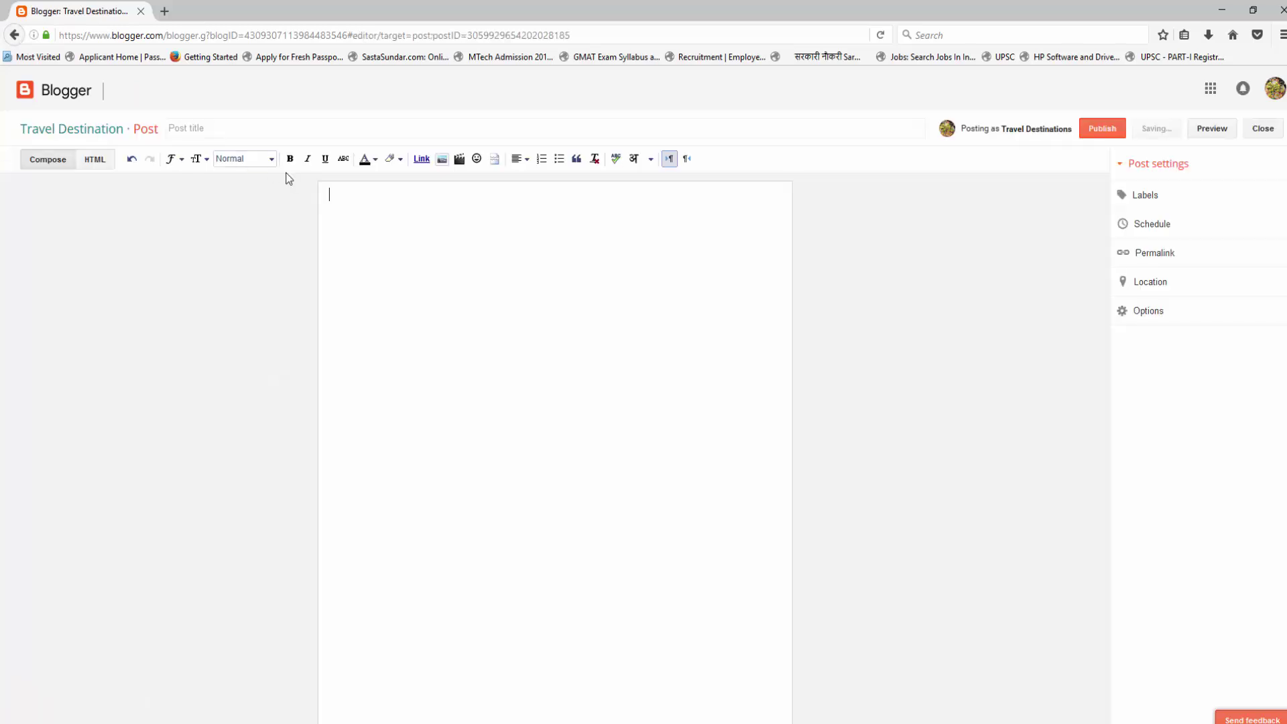
click(241, 132)
text(travel)
click(436, 227)
text(welcome to my new blog)
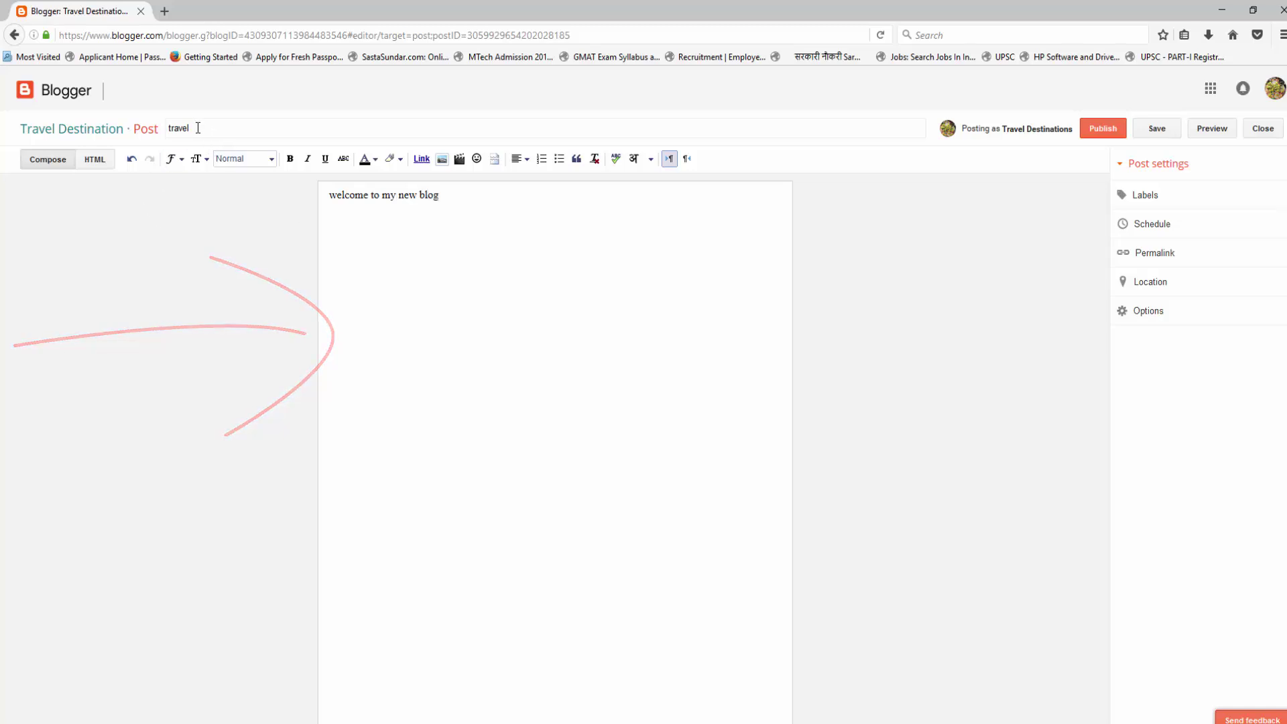
drag(198, 128, 169, 128)
Retitle the post 'Hello', publish it, and decline sharing it to Google+.
text(Hello)
click(1101, 134)
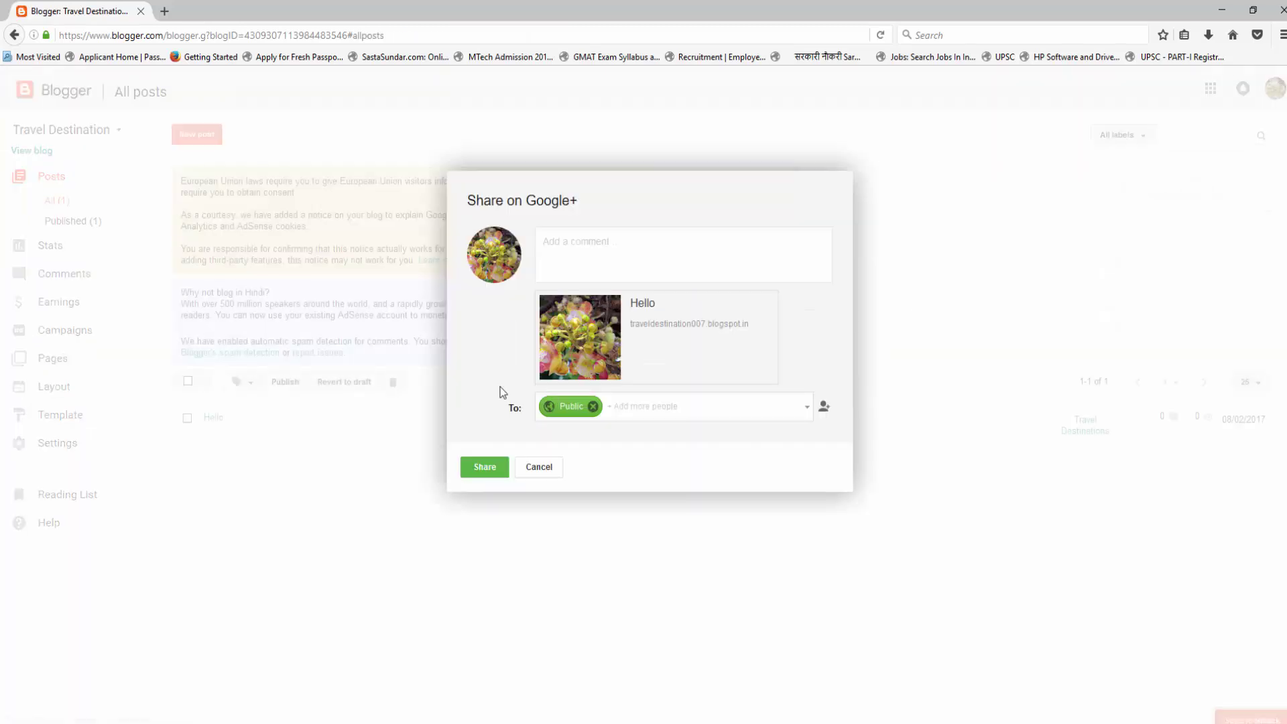
click(538, 468)
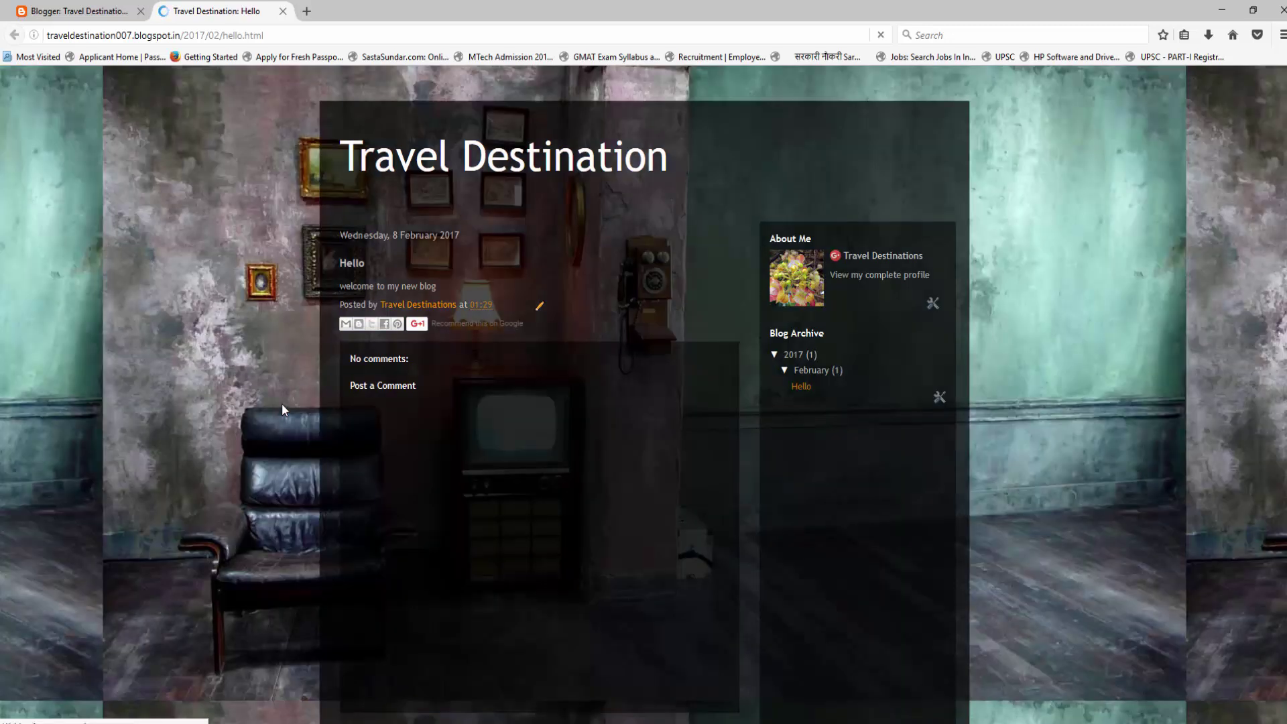
Scroll through the live Hello post page.
scroll(286, 404, down, 1)
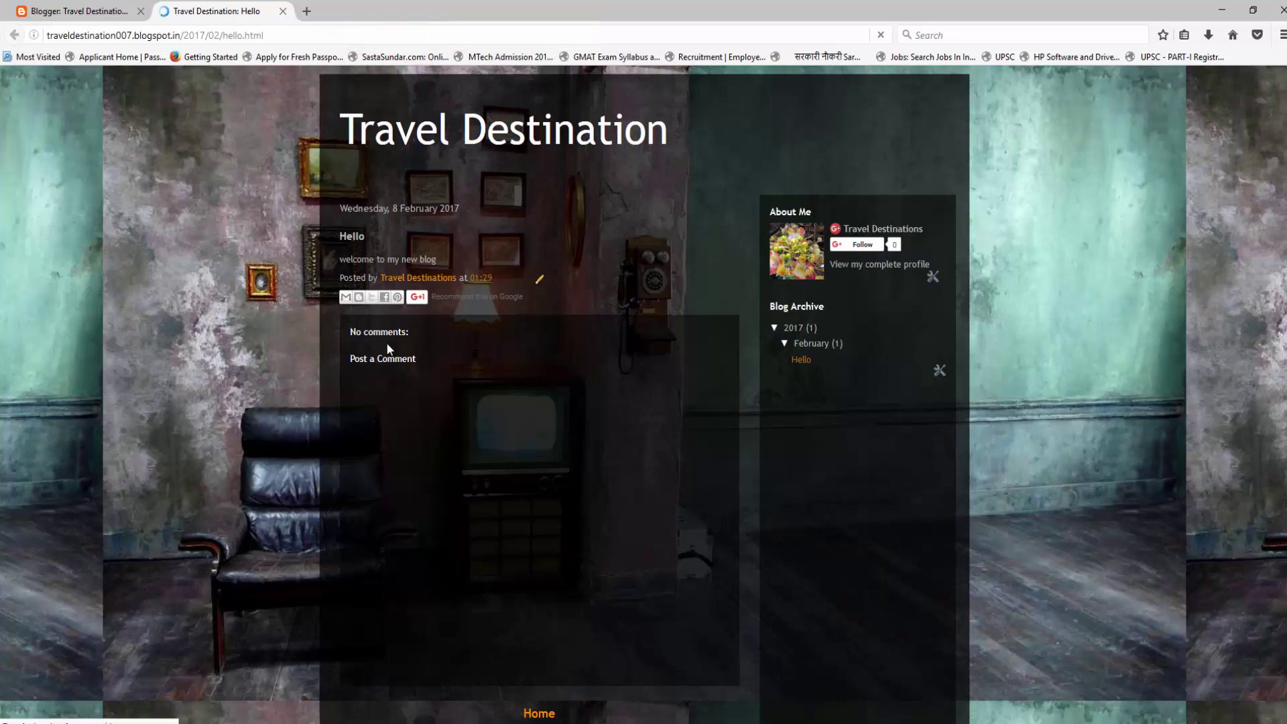
Browse the Stats overview, Traffic sources and Audience pages, then the empty Comments list.
click(81, 11)
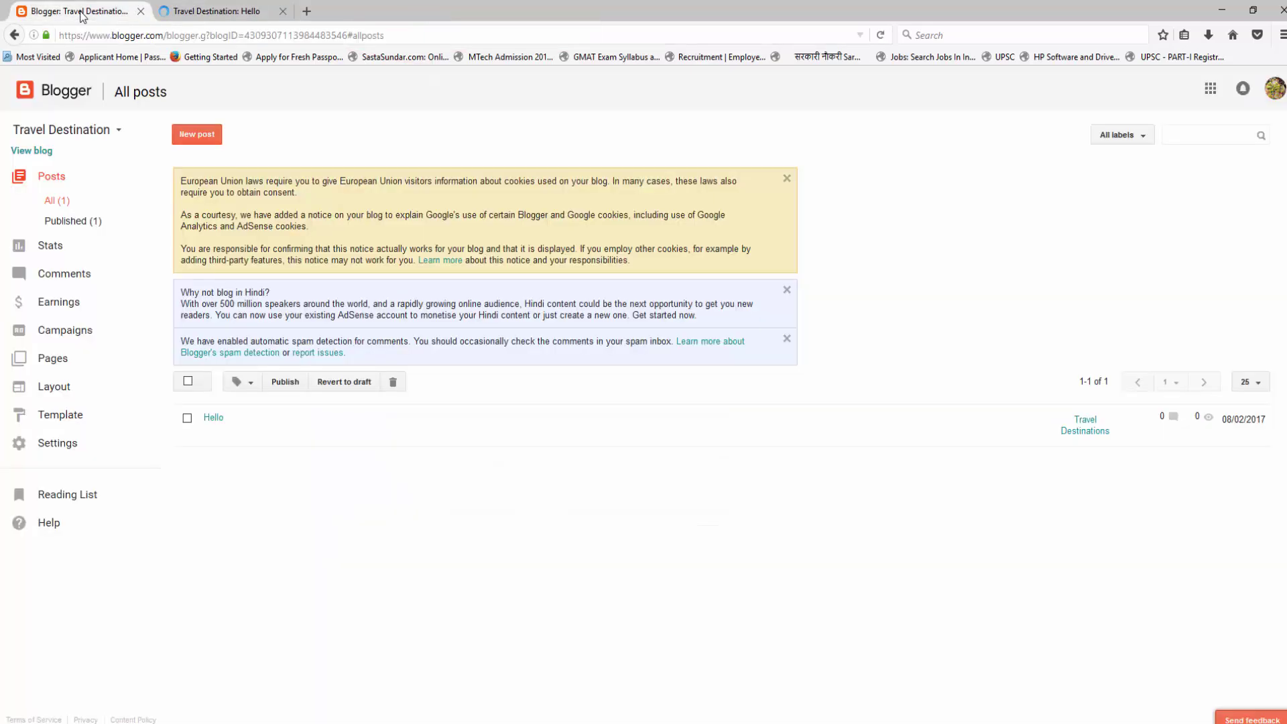
click(51, 246)
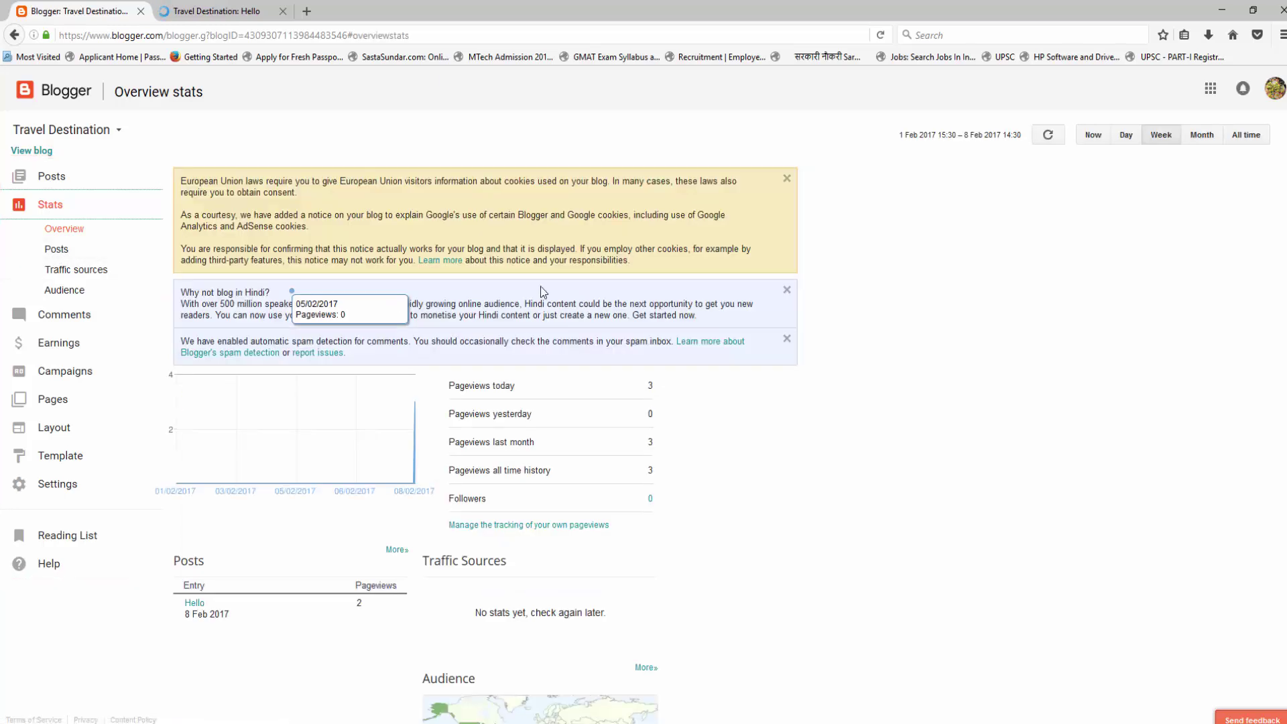
scroll(508, 484, down, 2)
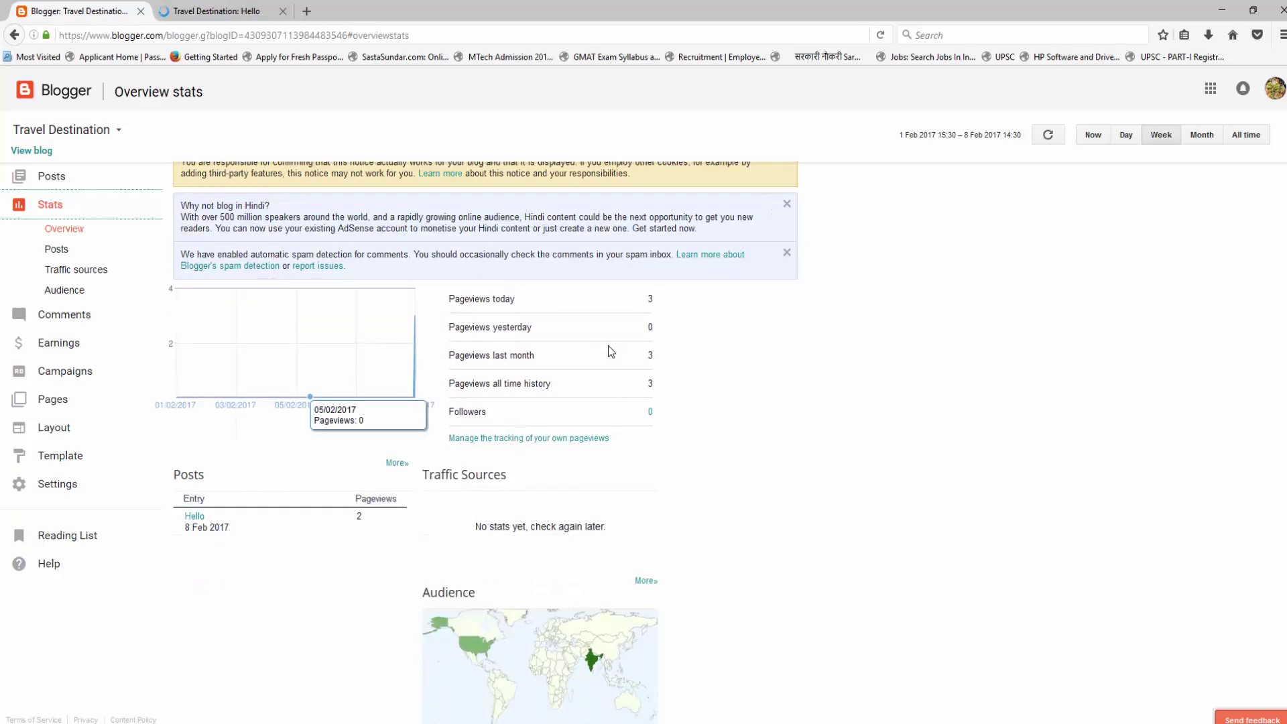
click(57, 269)
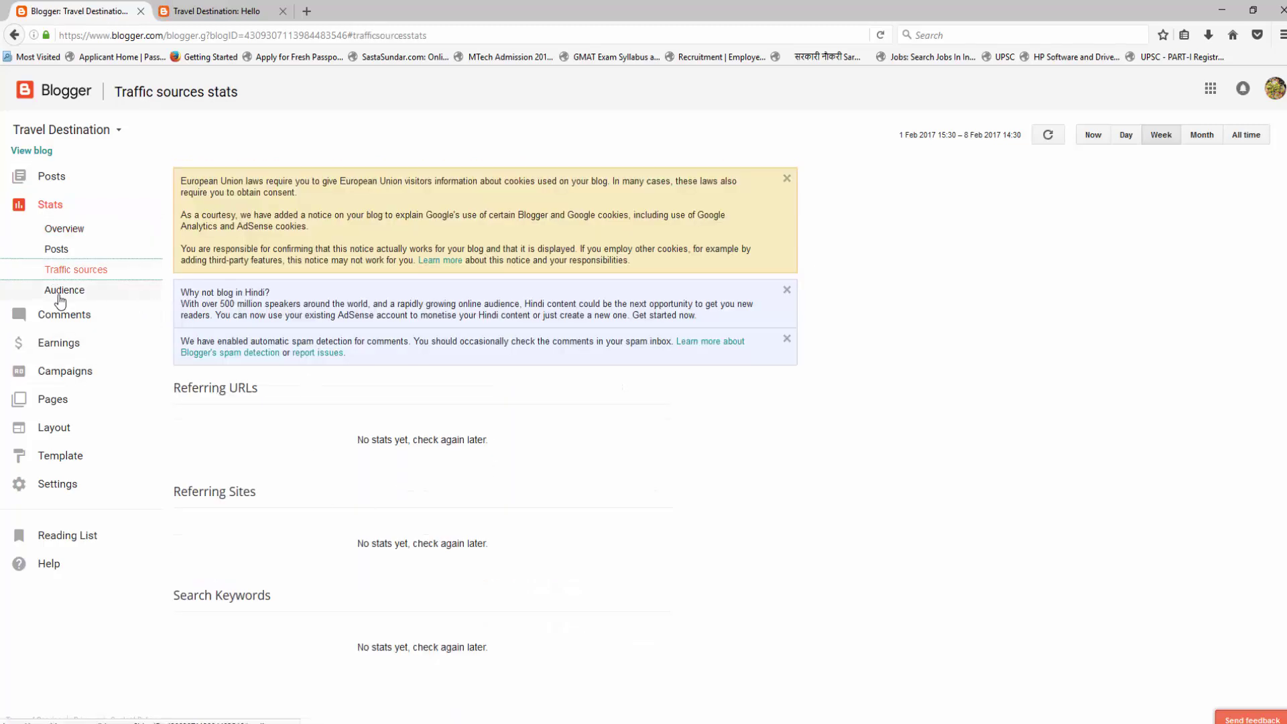
click(59, 292)
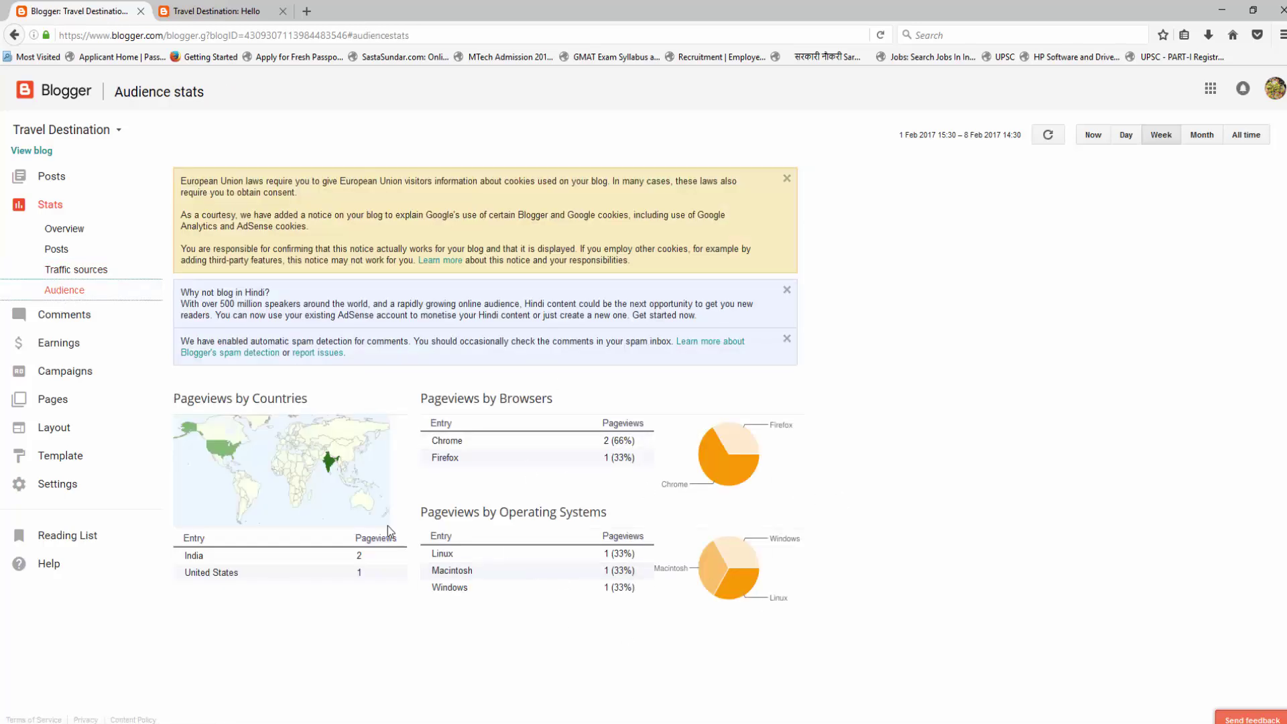
click(57, 317)
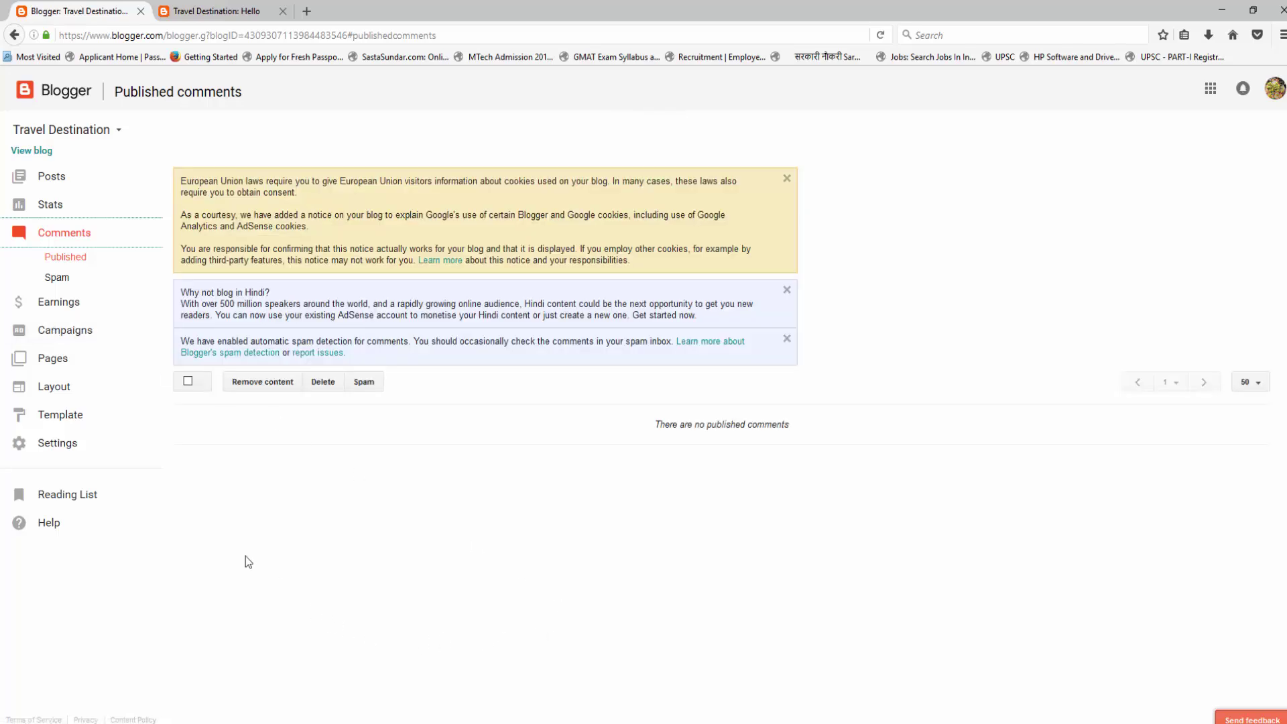
View the Campaigns page and highlight its AdWords mention.
click(81, 329)
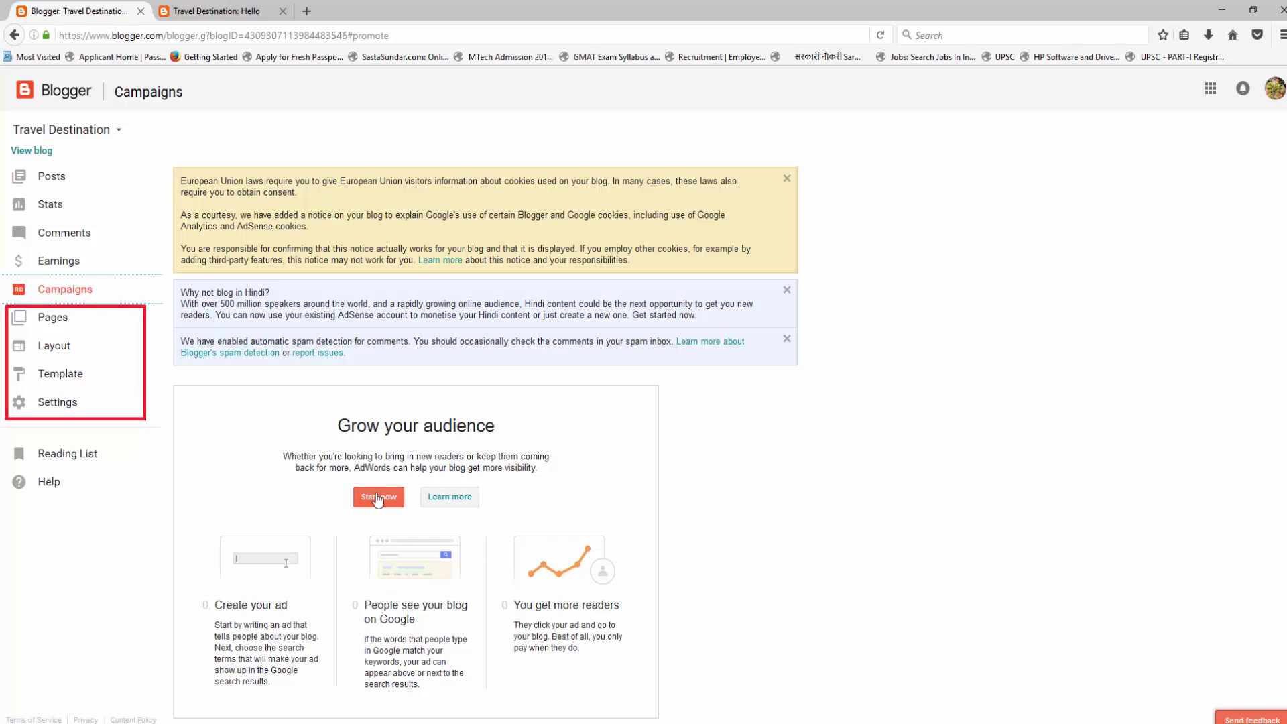
drag(354, 467, 388, 467)
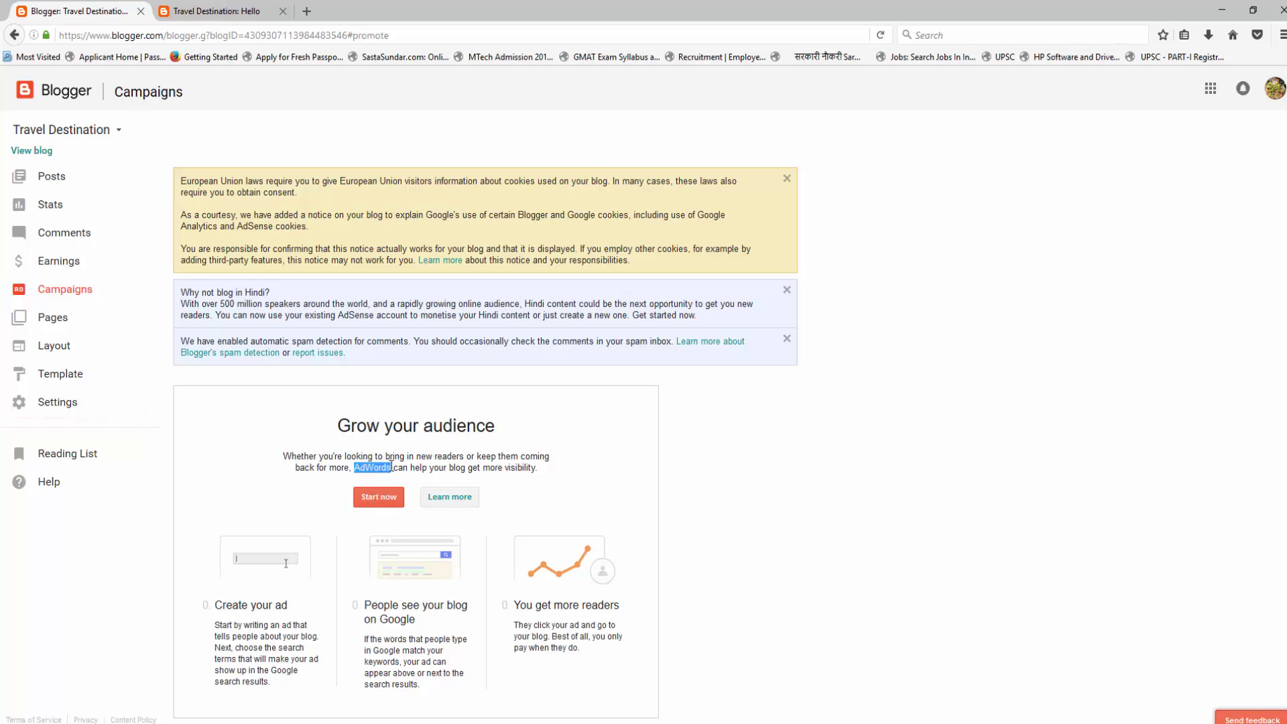
click(399, 454)
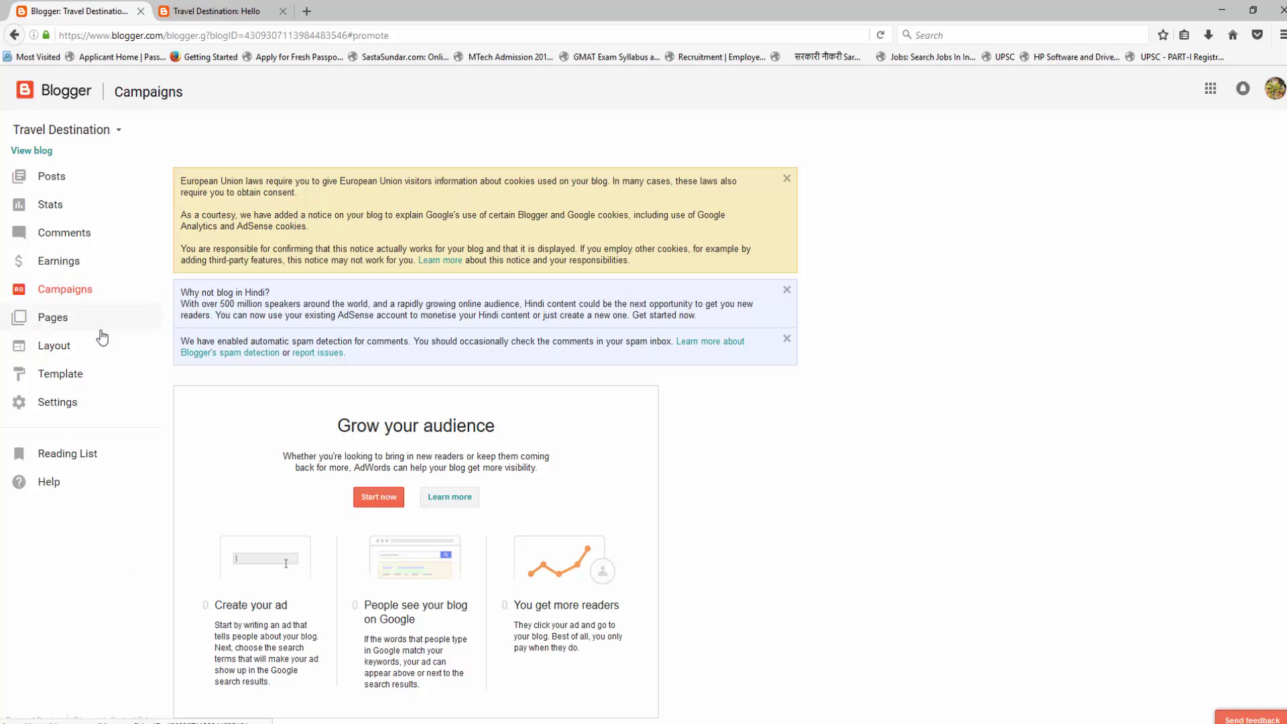
Visit the Pages and Comments lists, then view the Earnings page about AdSense.
click(101, 330)
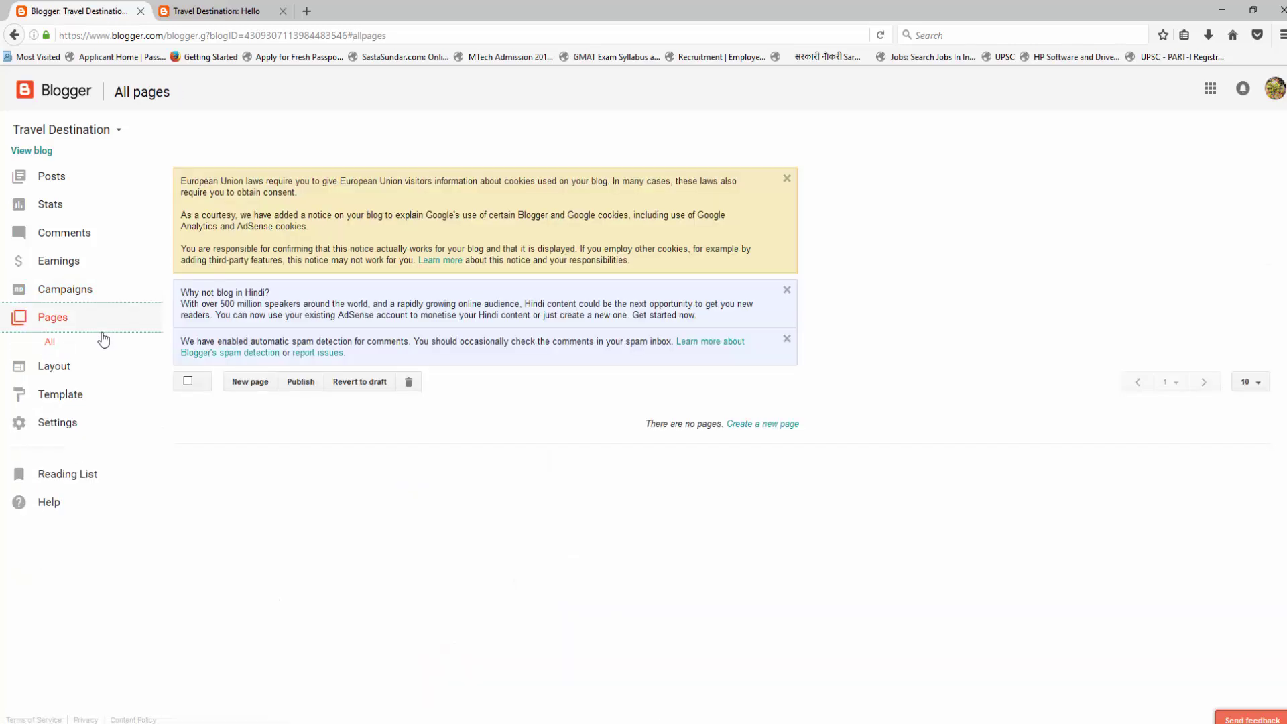
click(64, 232)
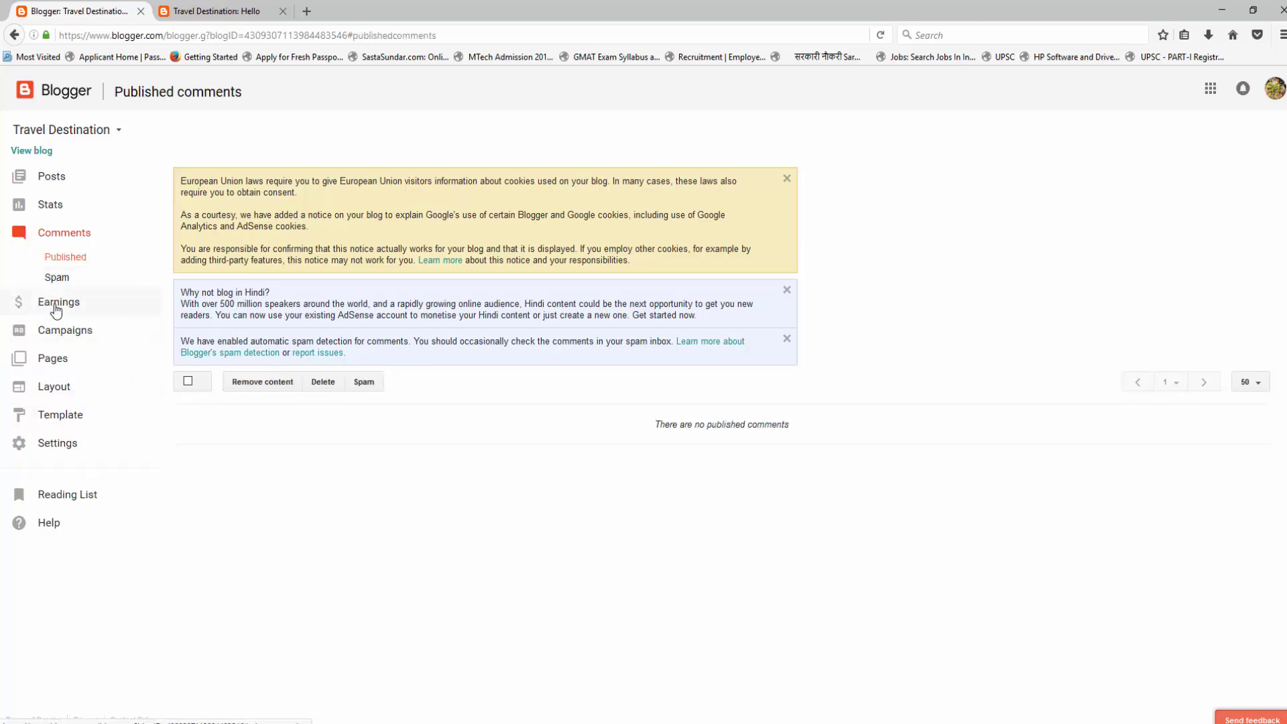
click(56, 307)
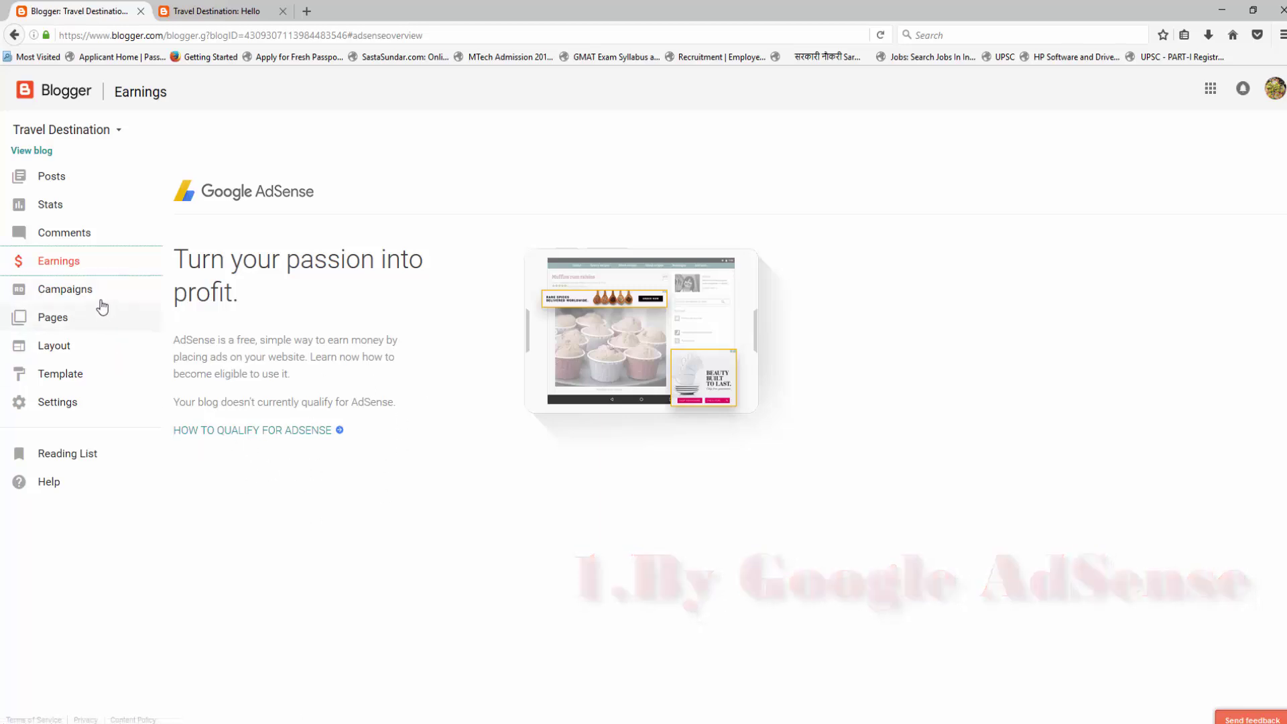
Pass through Campaigns and Pages to Travel Destination's Layout page and scroll its gadget sections.
click(97, 295)
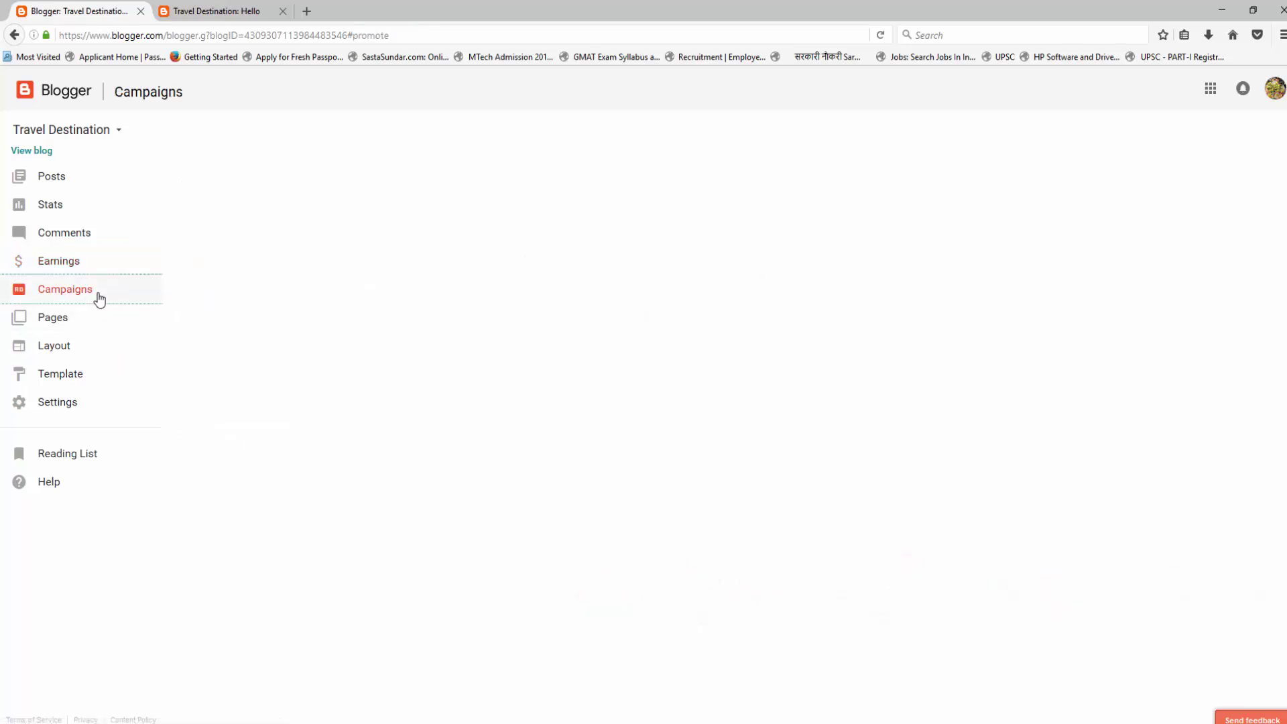
click(93, 317)
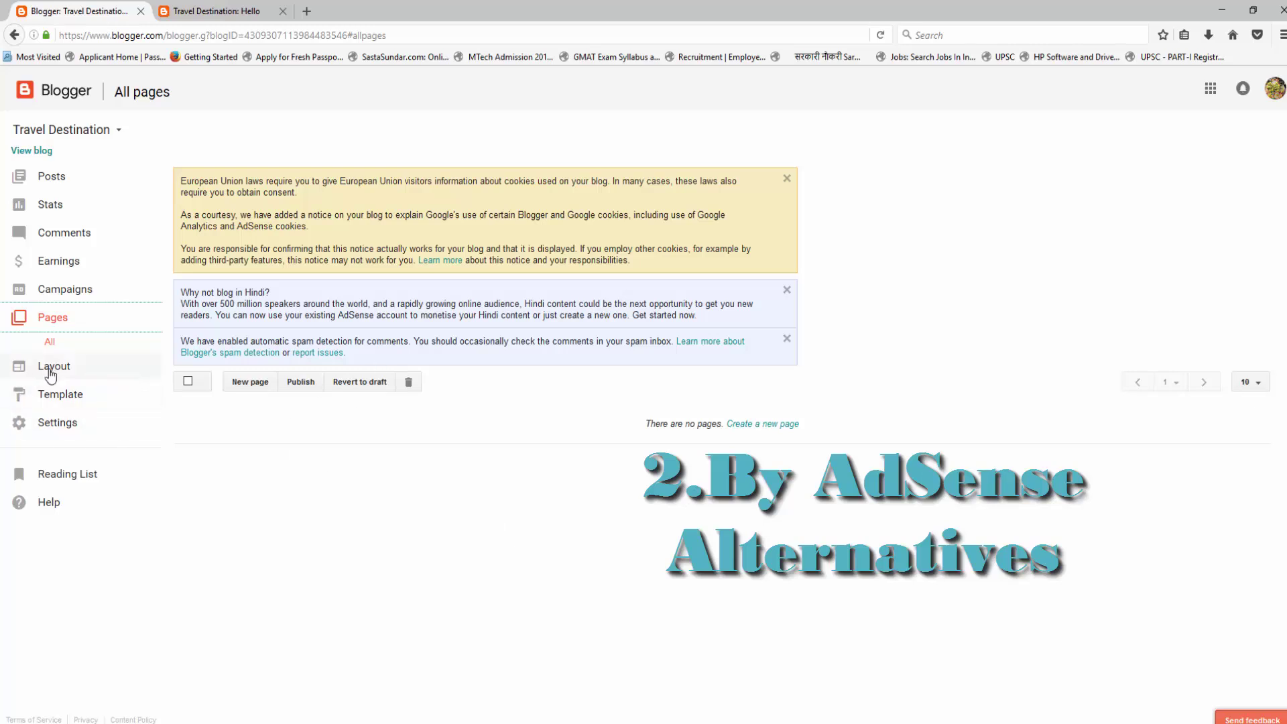
click(50, 367)
click(51, 375)
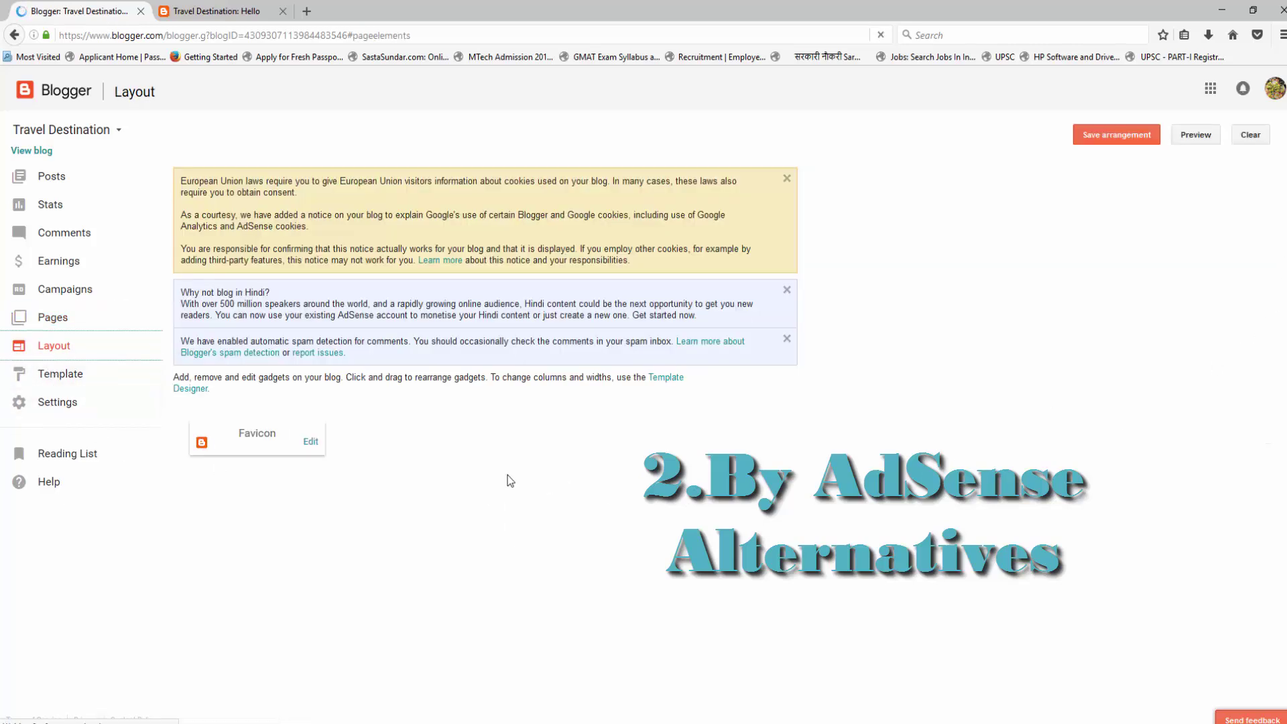
scroll(480, 509, down, 2)
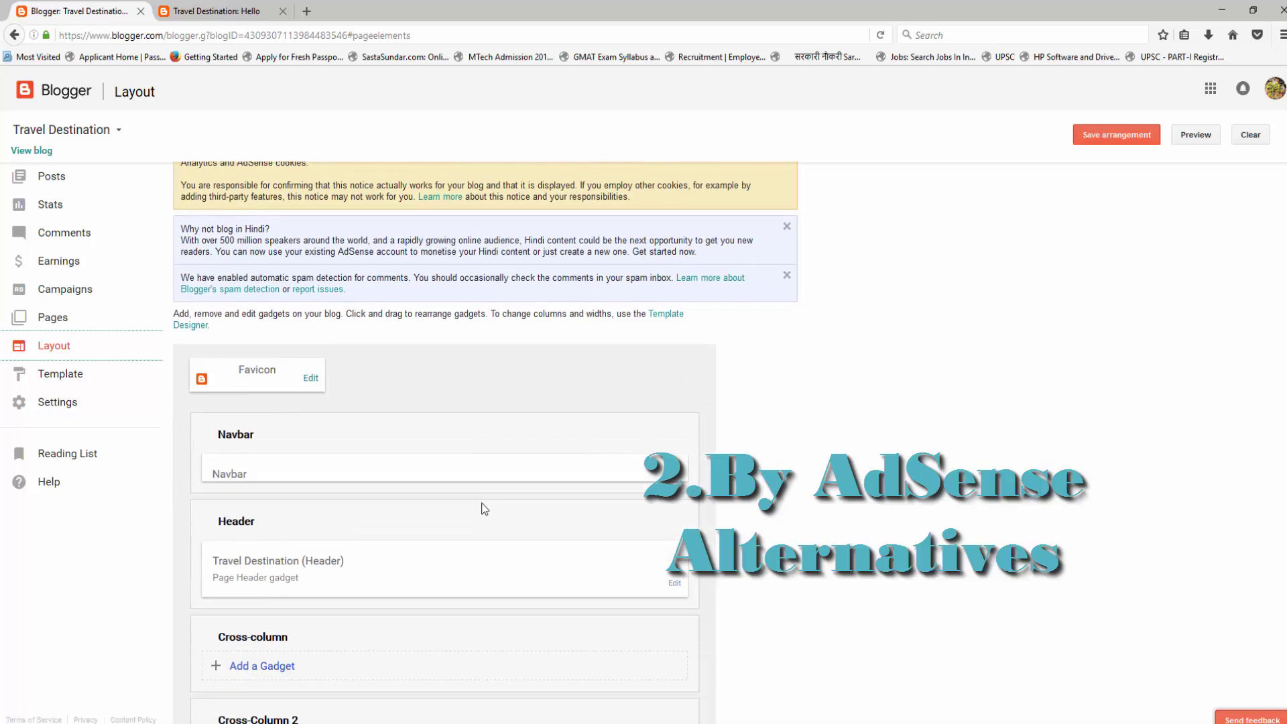
scroll(456, 493, down, 2)
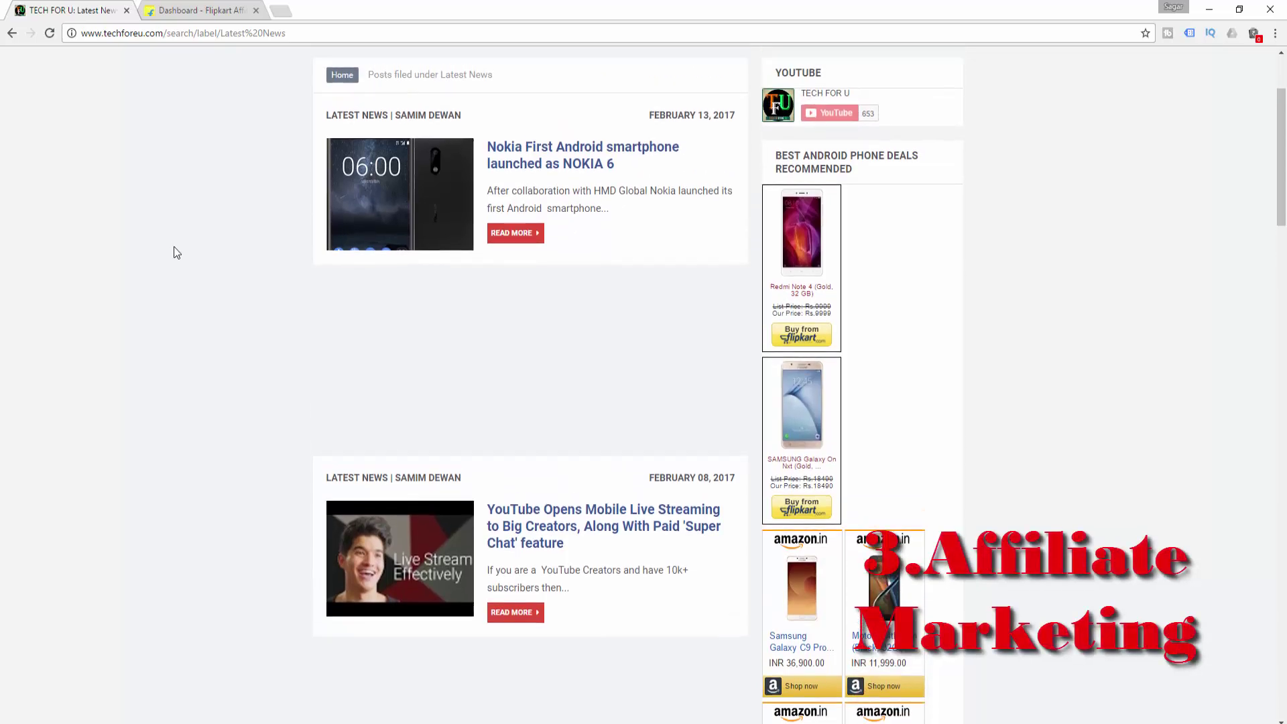
Scroll the TECH FOR U blog page to view its Flipkart and Amazon affiliate sidebar widgets.
scroll(174, 252, up, 1)
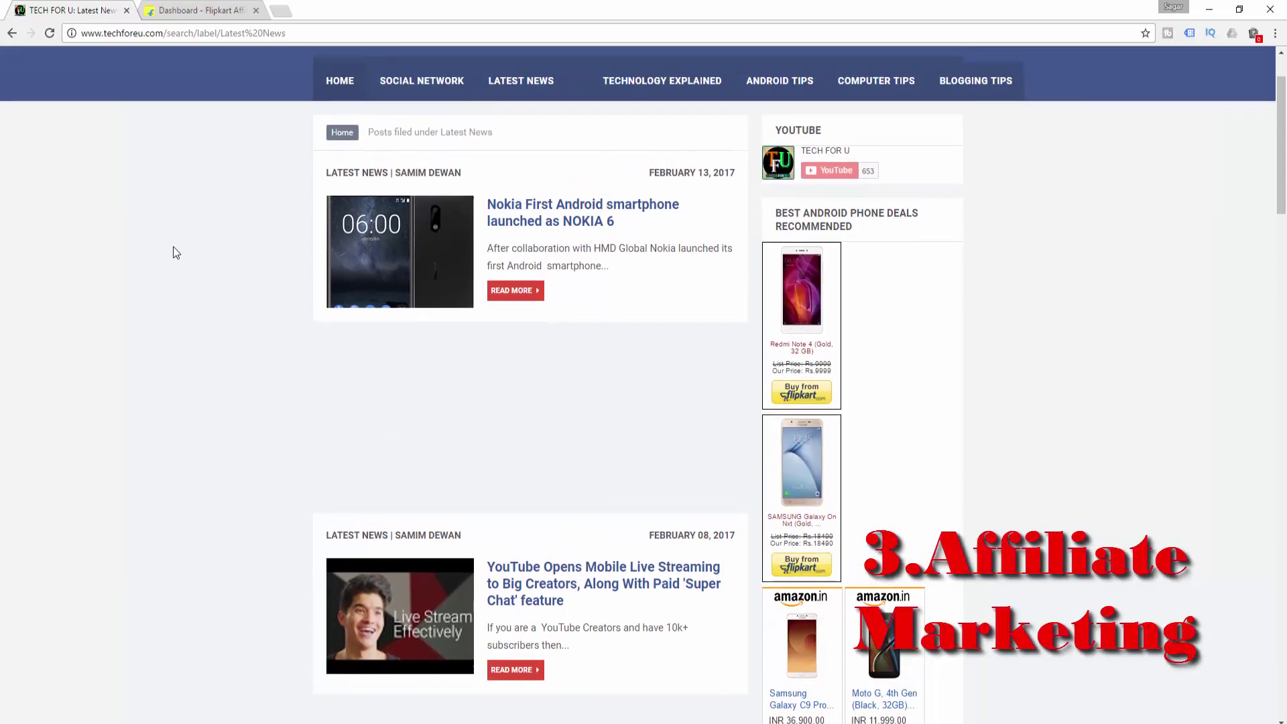
scroll(173, 253, up, 1)
scroll(172, 252, up, 1)
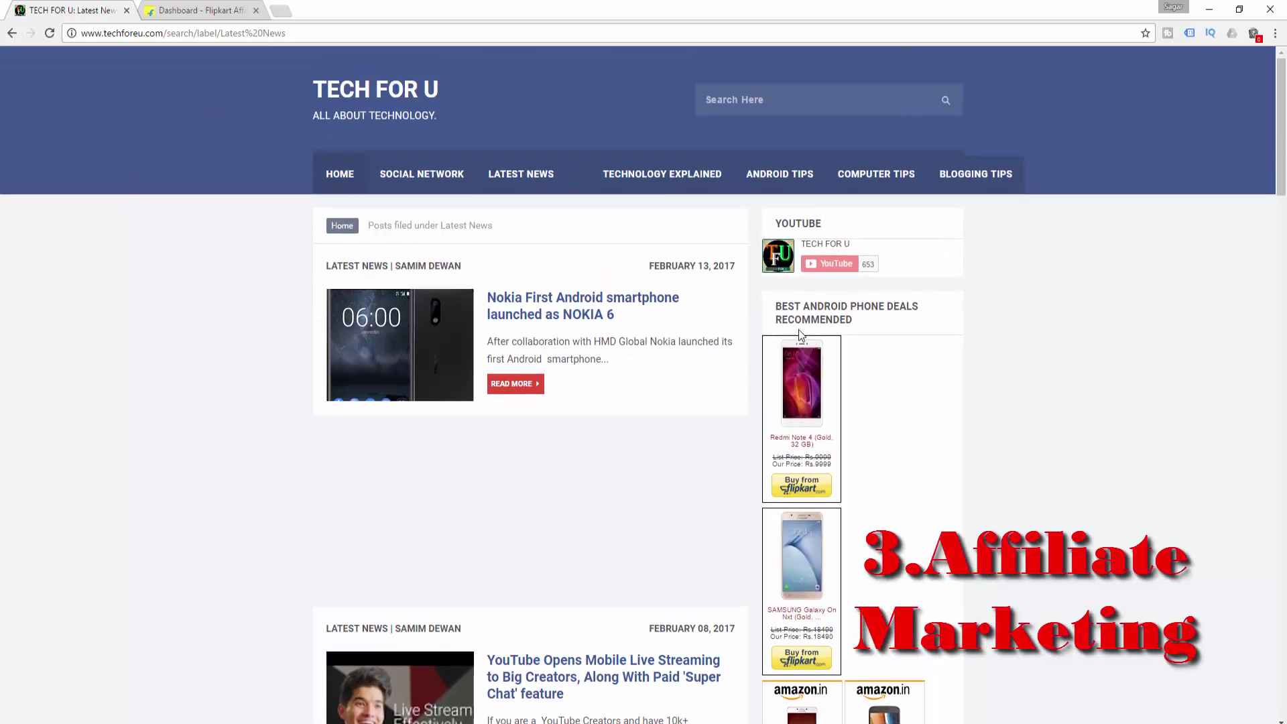
scroll(985, 356, down, 3)
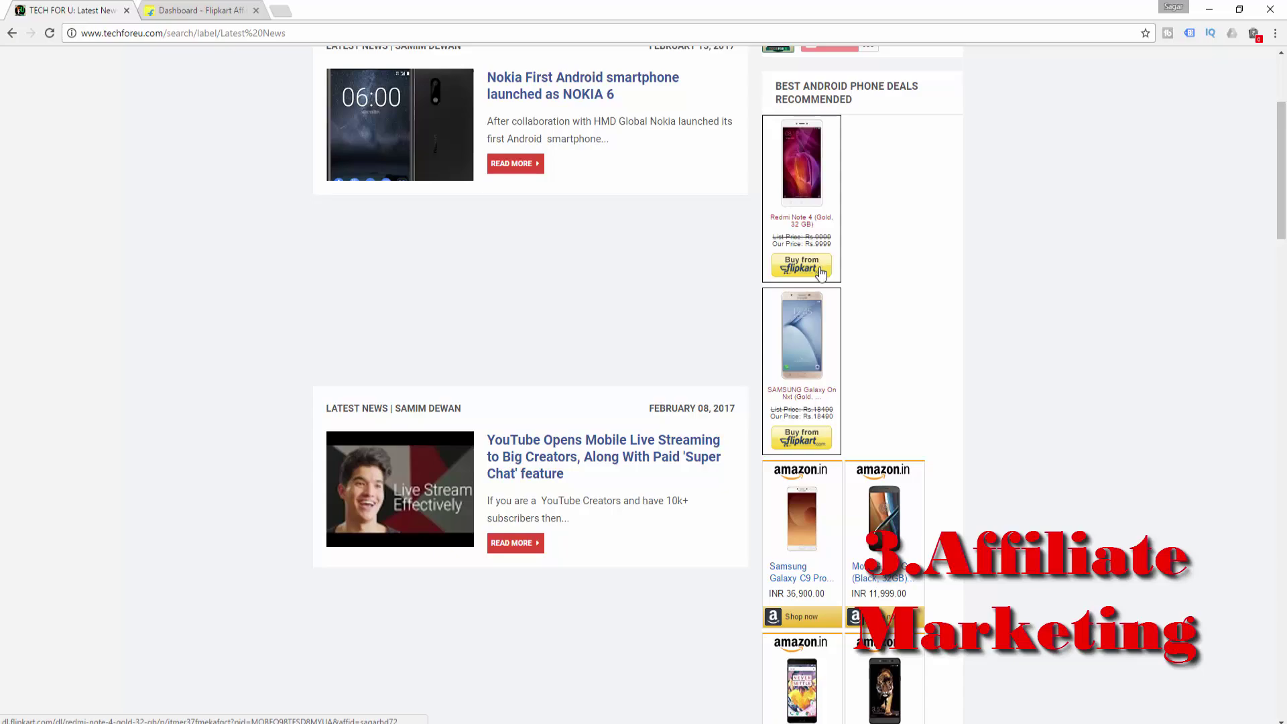
scroll(880, 368, down, 3)
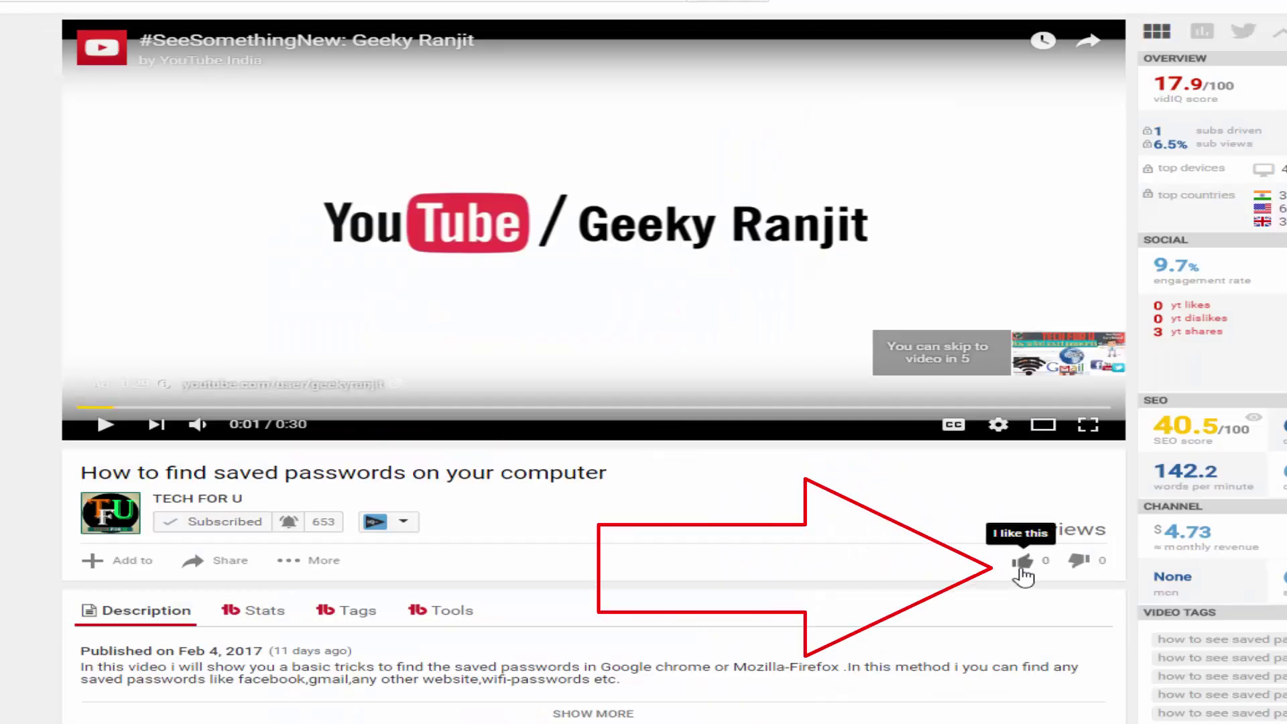
Thumbs-up the saved-passwords video, subscribe to TECH FOR U, and save 'Send me all notifications'.
click(1023, 563)
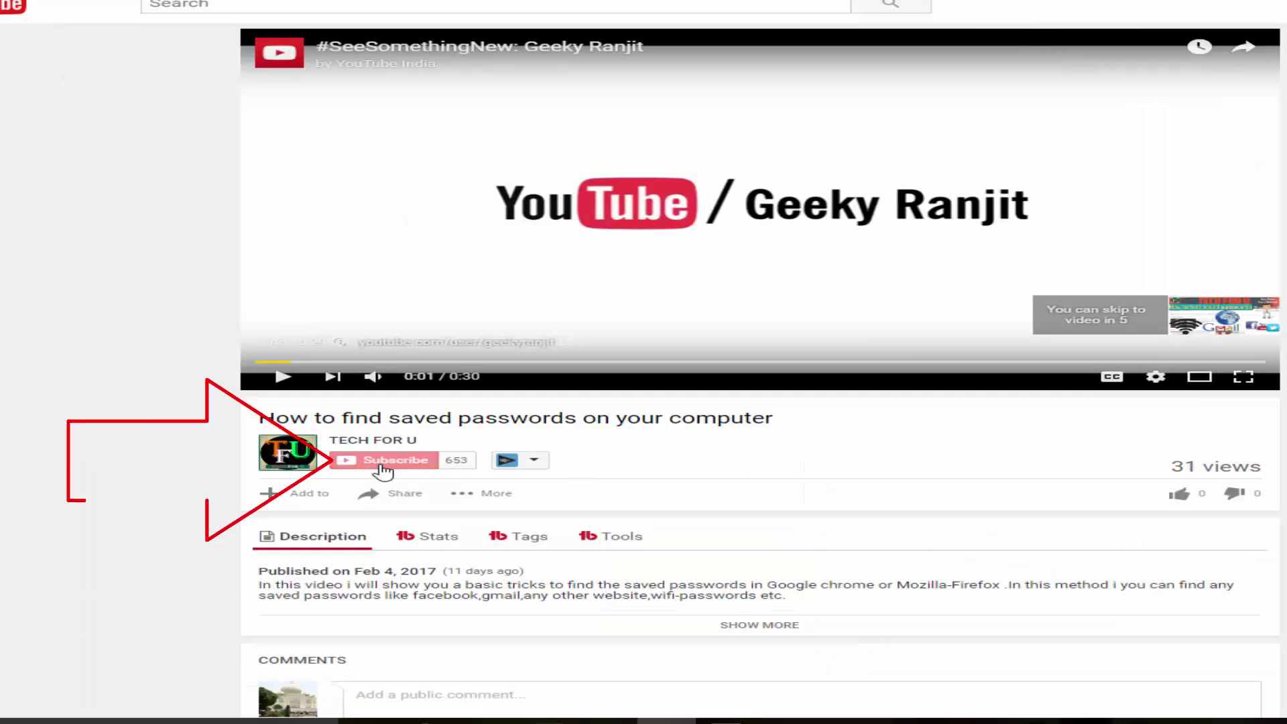
click(380, 465)
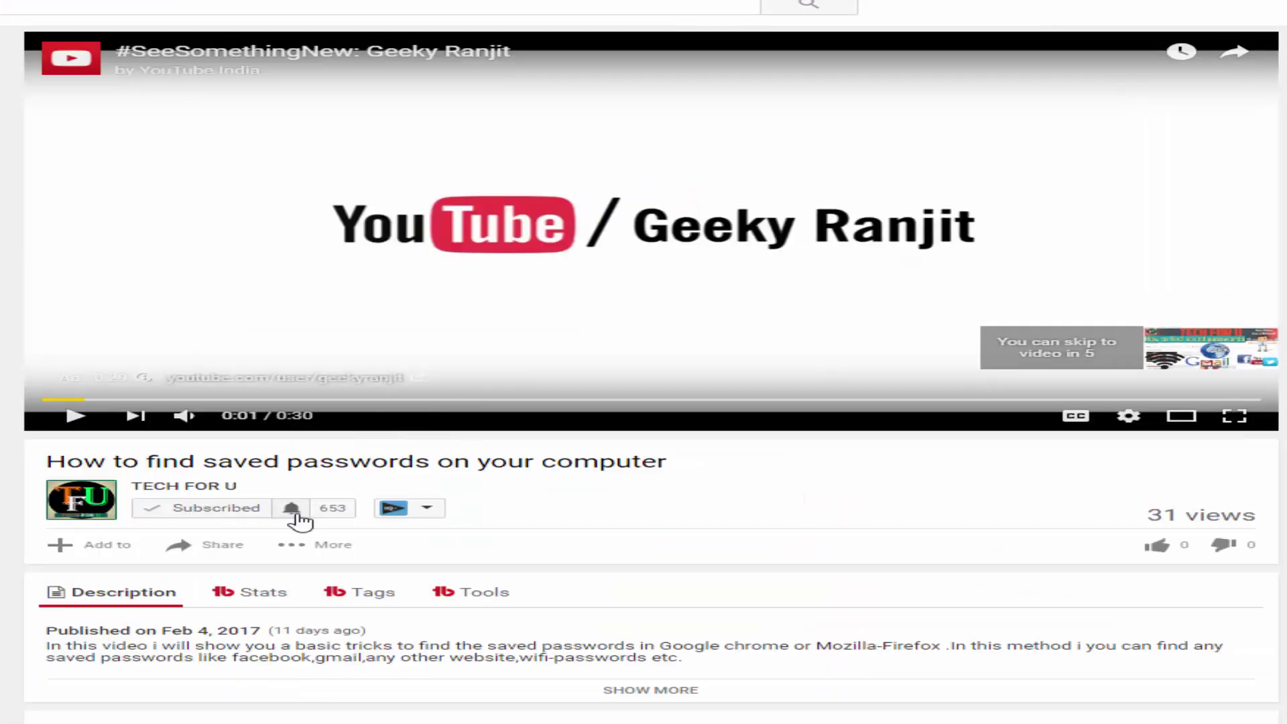
click(297, 516)
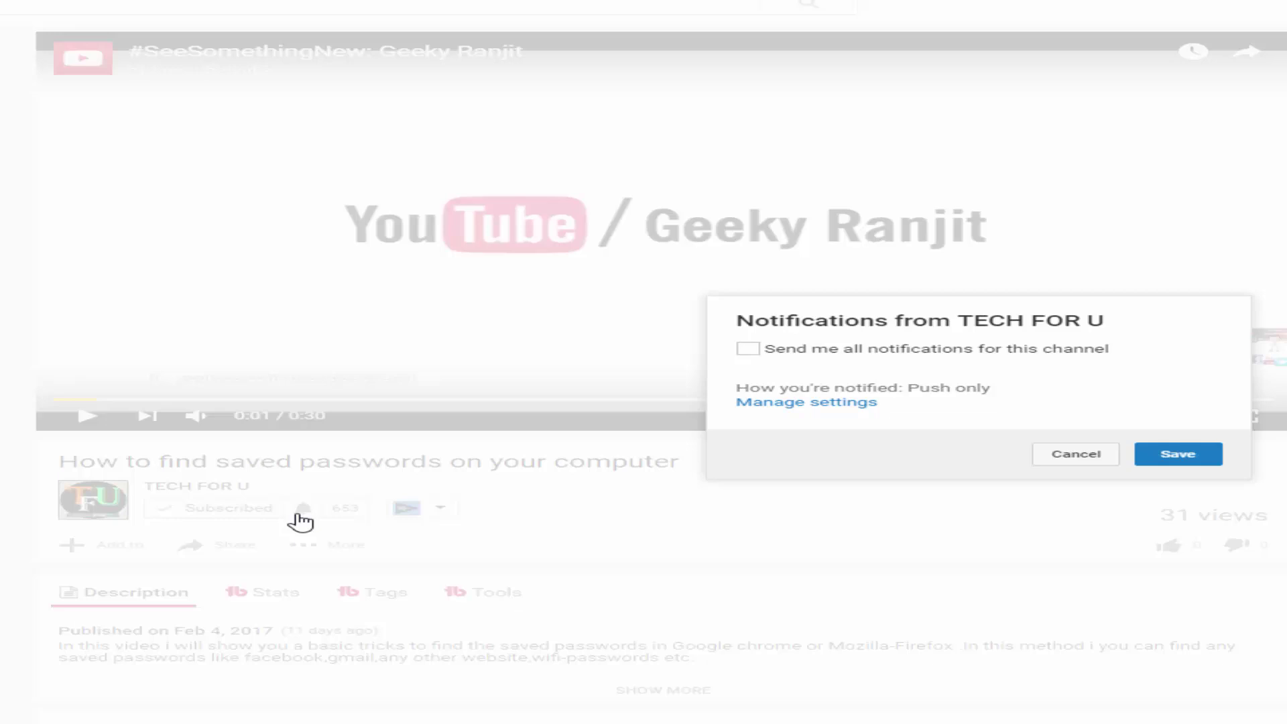
click(747, 349)
click(1198, 469)
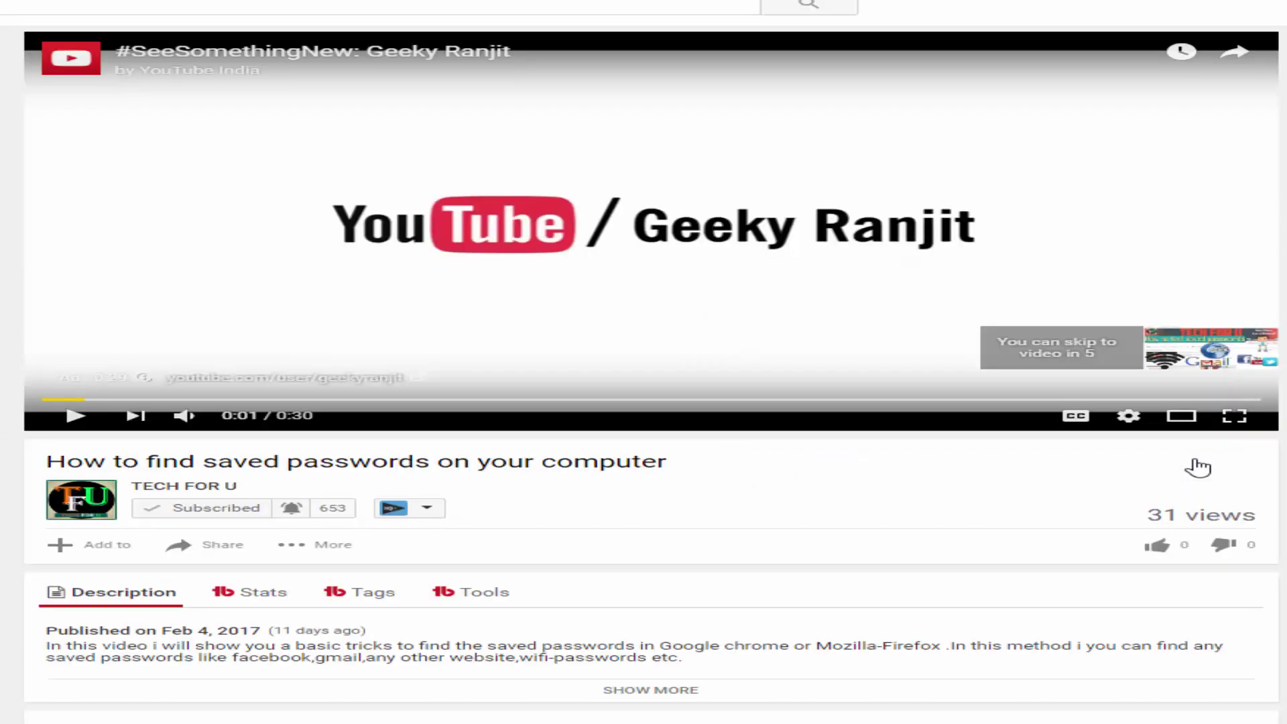